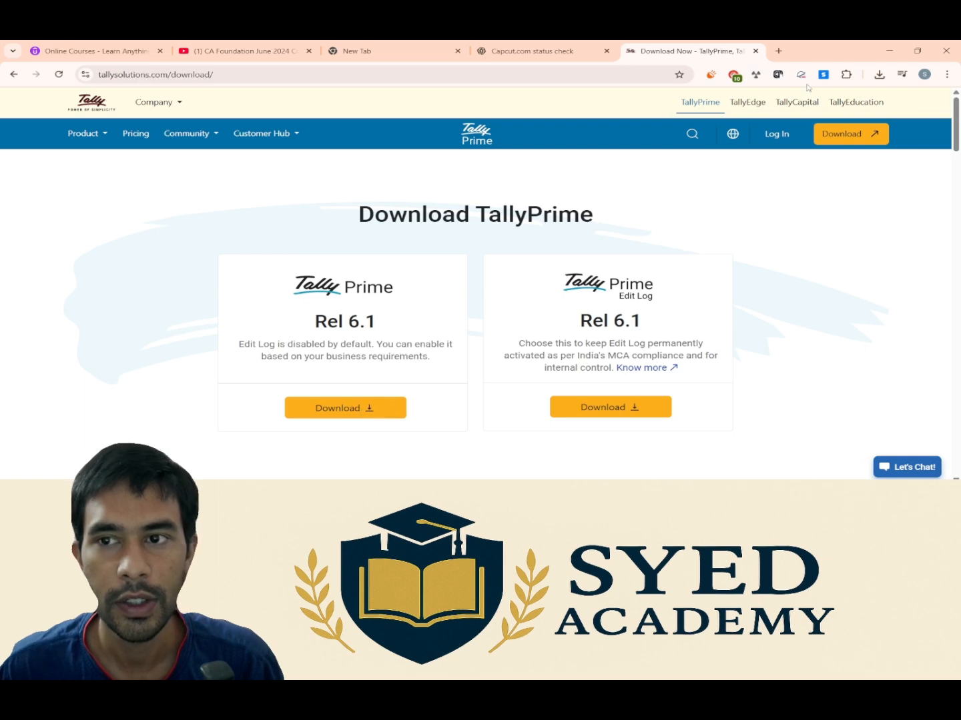
# - Install TallyPrime release 6.1 from the downloaded setup (3).exe in the default application path and start it
pyautogui.click(878, 75)
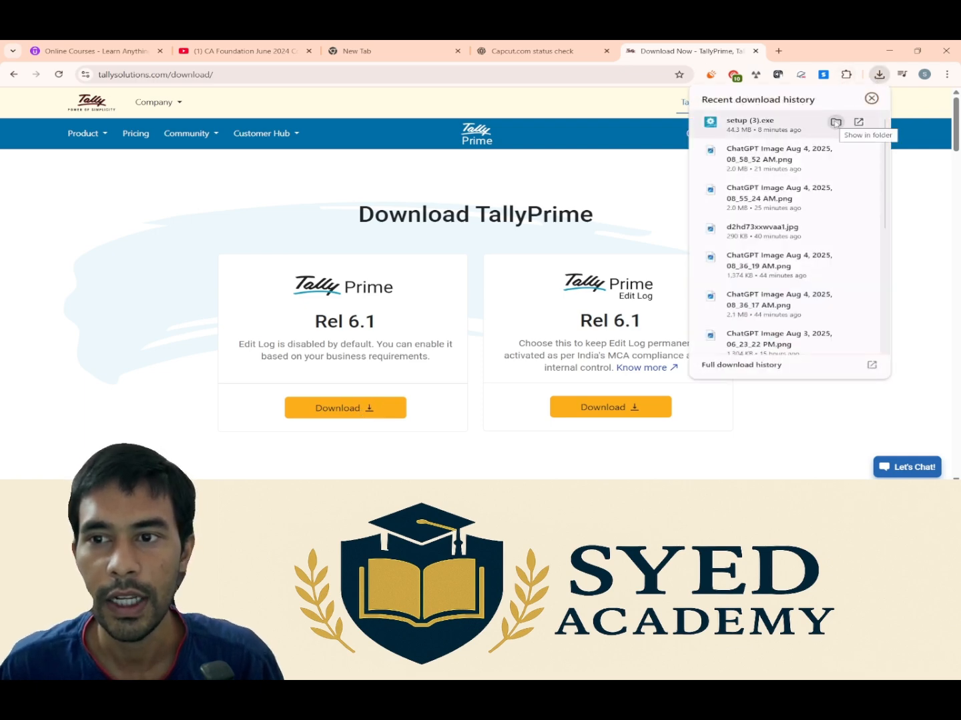
pyautogui.click(836, 124)
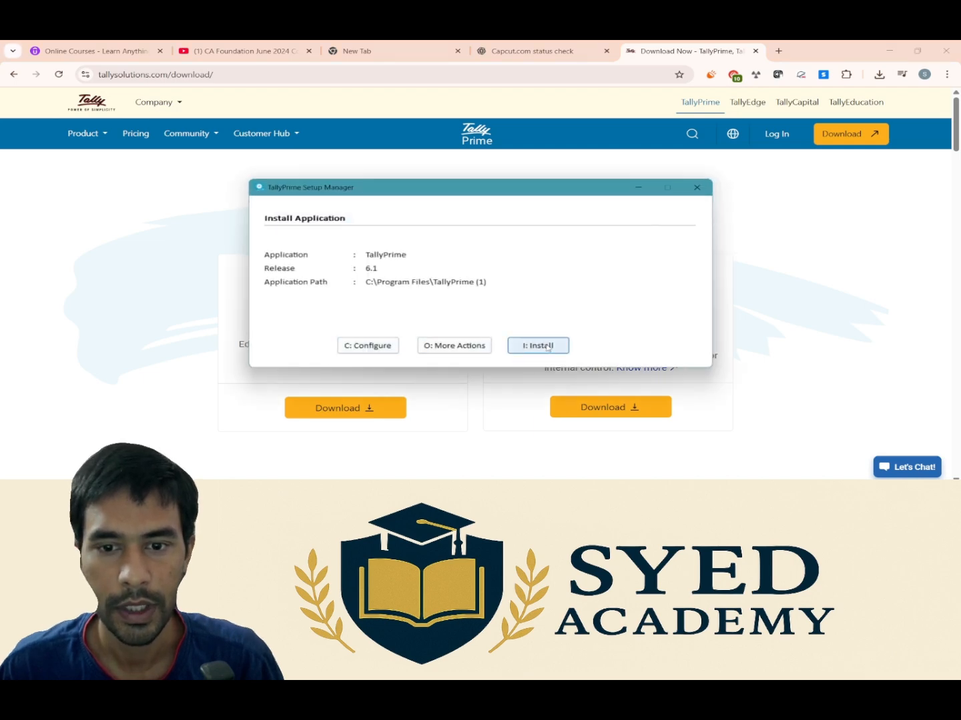
pyautogui.click(548, 346)
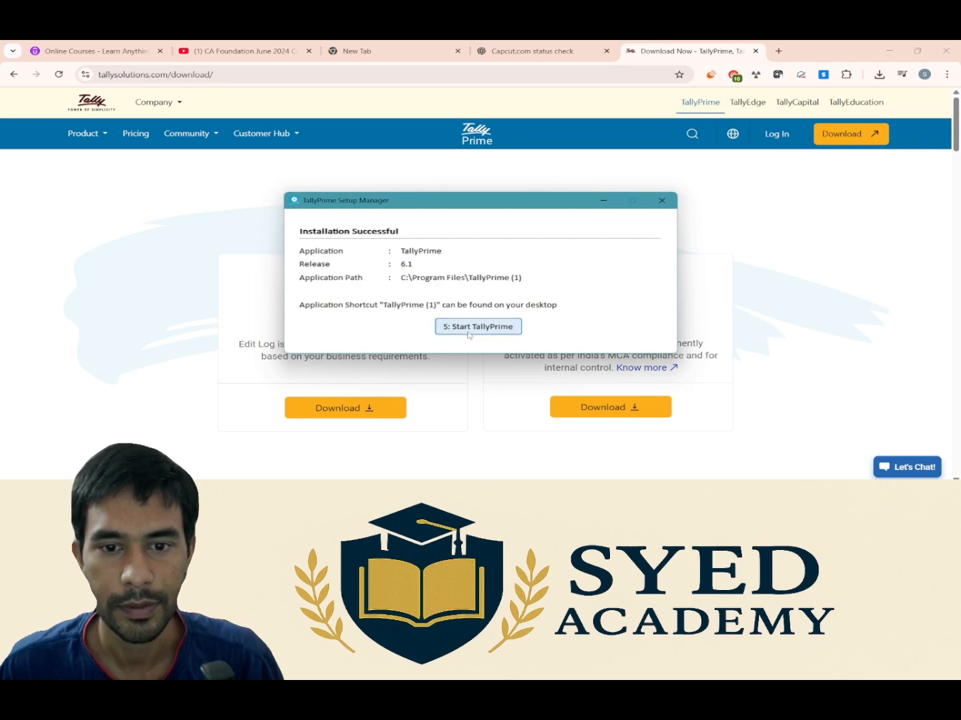
pyautogui.click(469, 333)
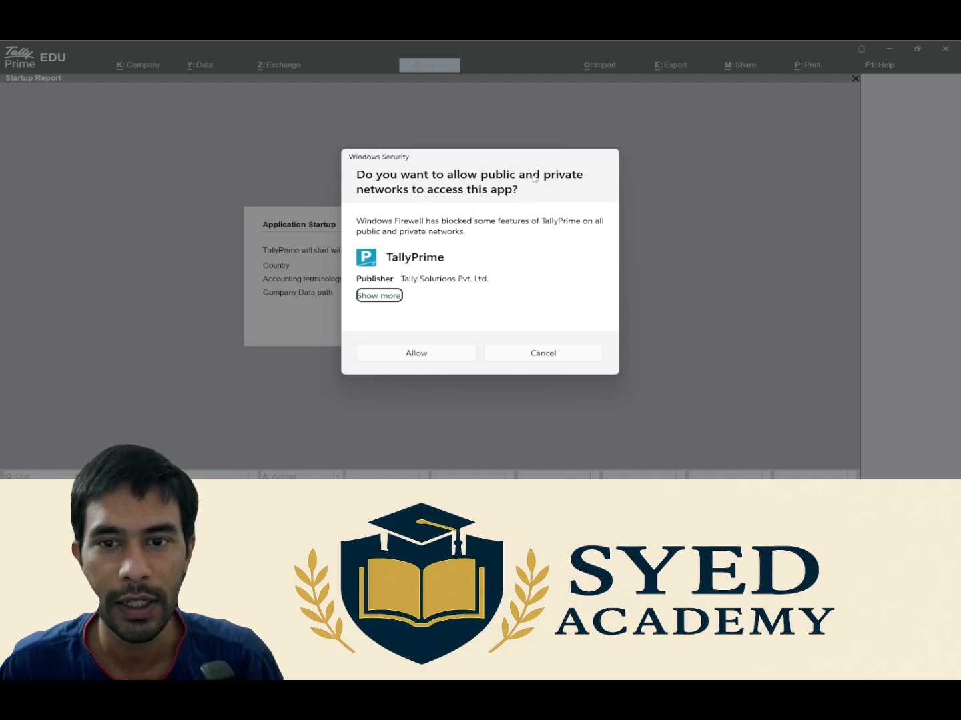
# - Complete the first TallyPrime startup with network access allowed, the default India settings and the free Educational mode
pyautogui.click(438, 358)
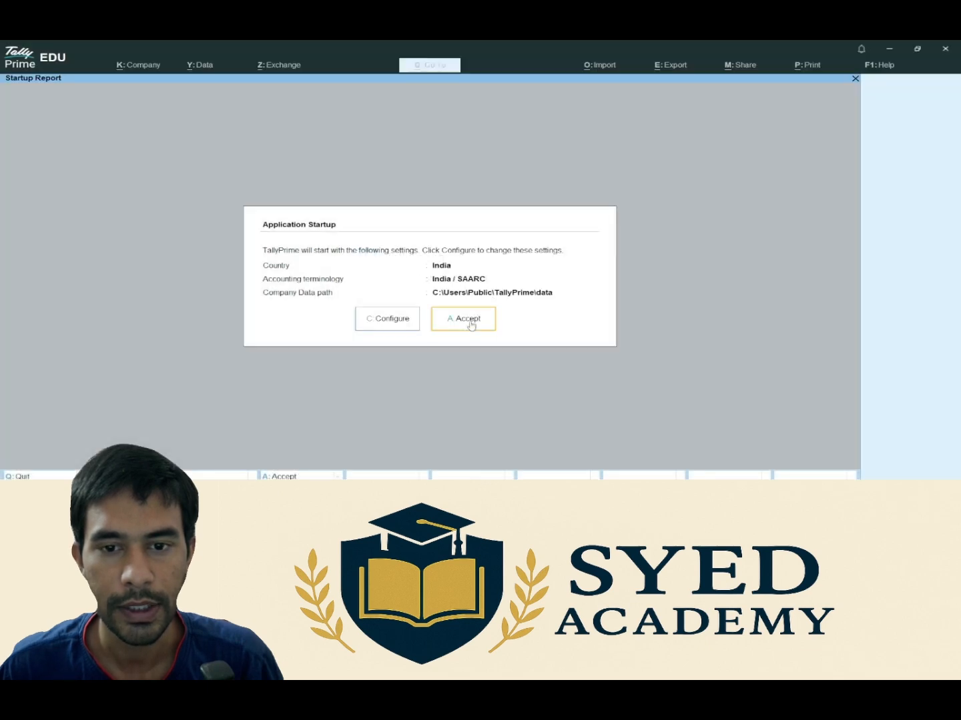
pyautogui.click(471, 324)
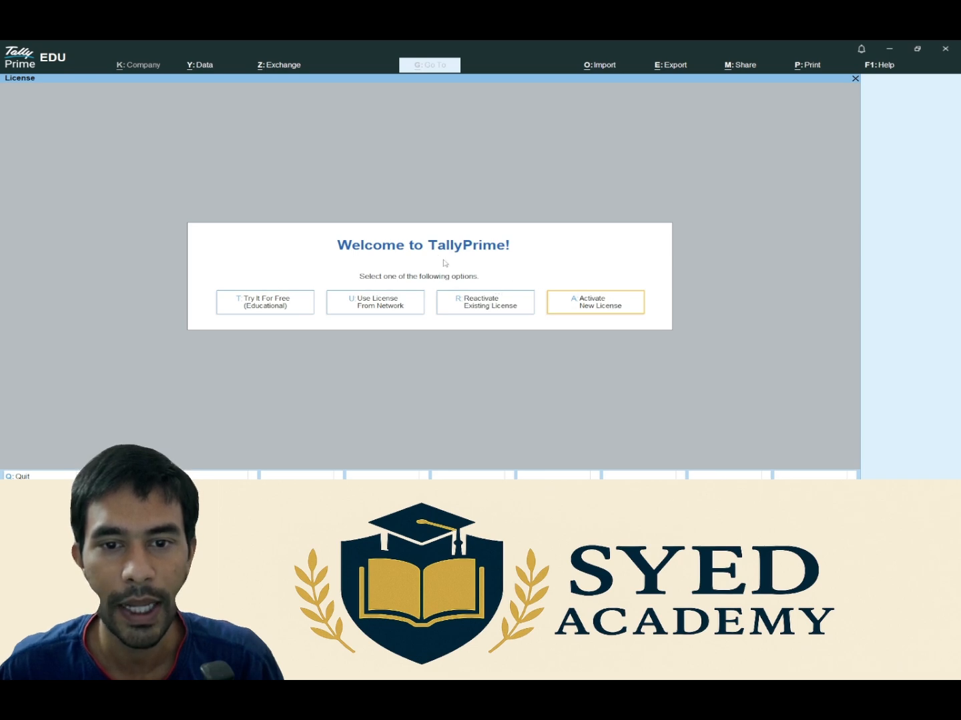
pyautogui.click(262, 306)
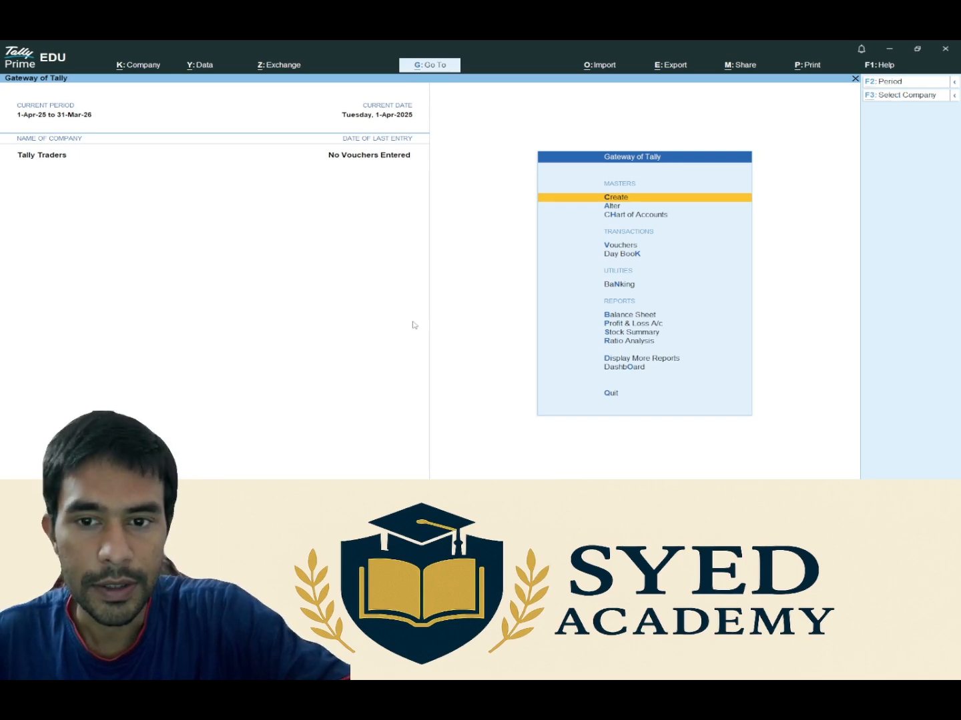
# - Shut the company Tally Traders
pyautogui.hotkey('alt', 'F1')
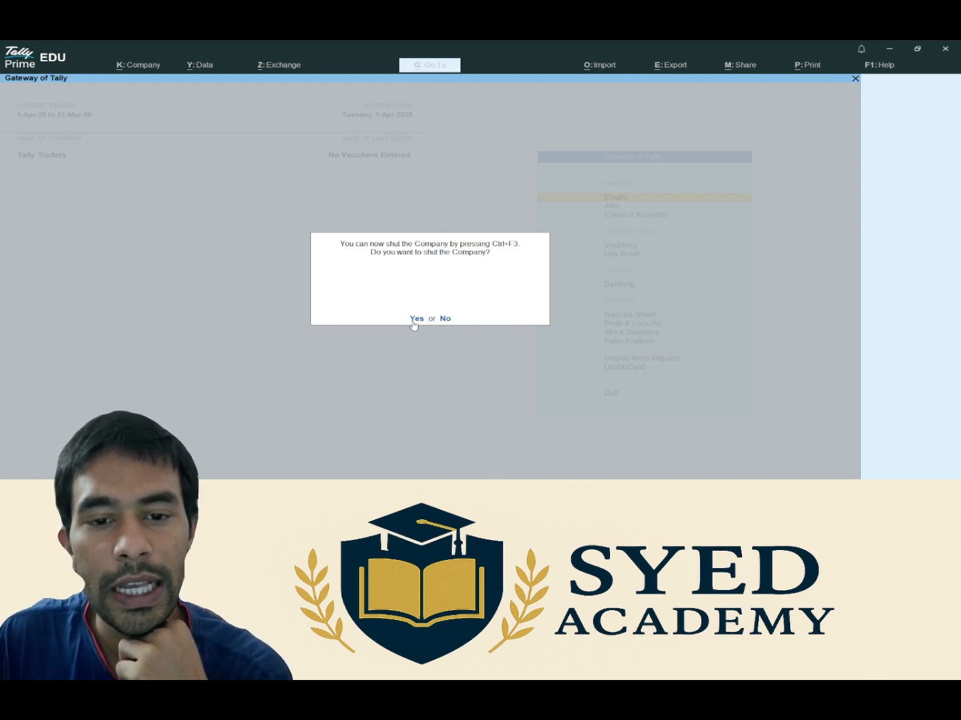
pyautogui.click(414, 320)
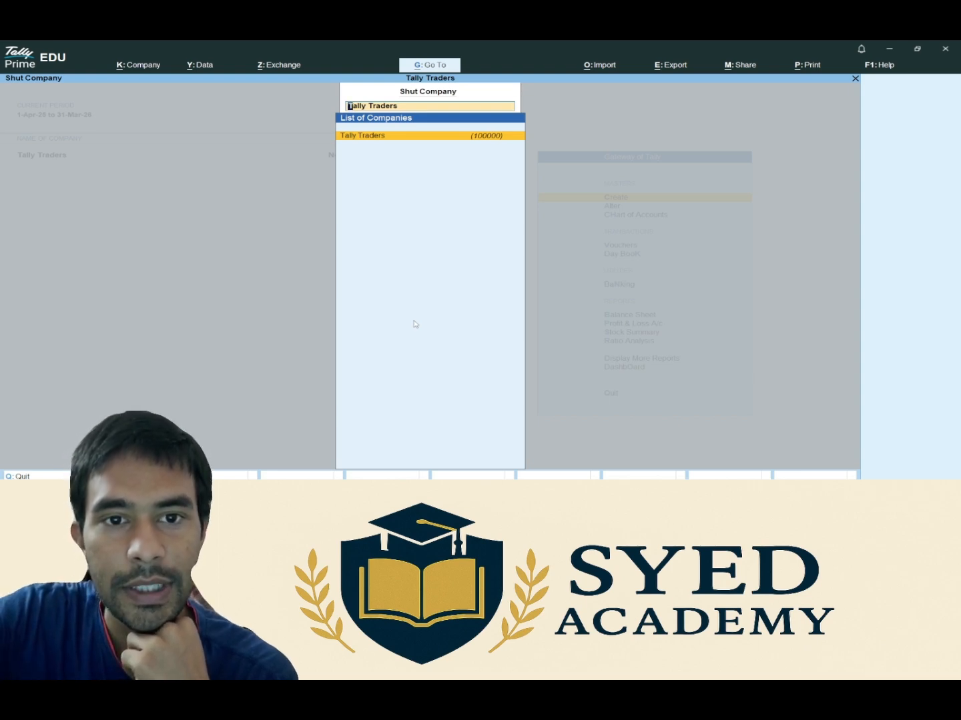
pyautogui.press('Return')
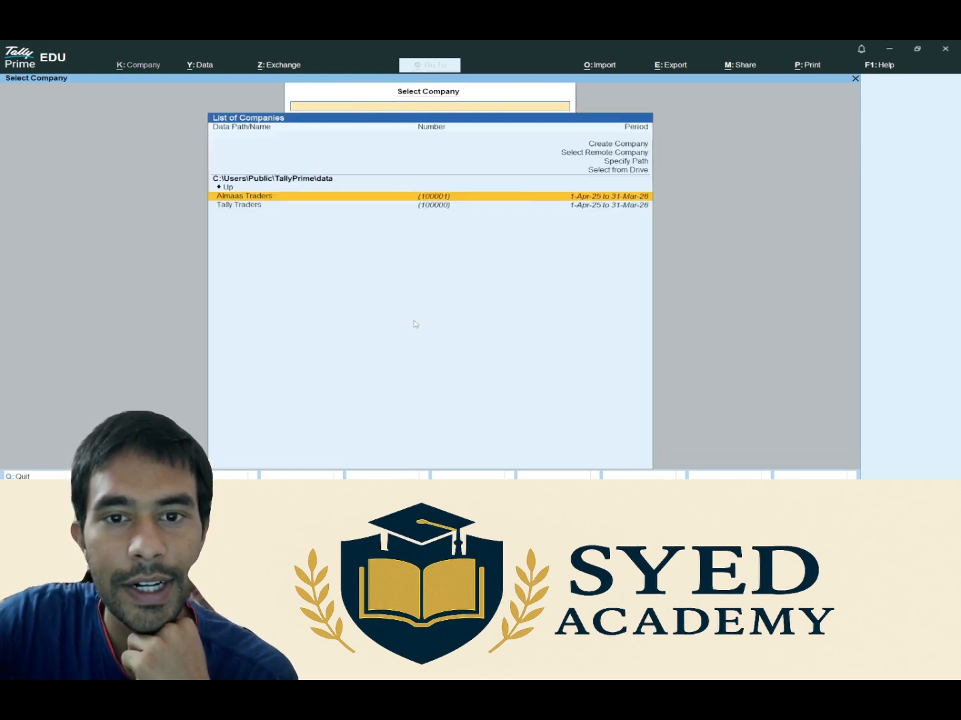
# - Start creating a company with Almaas Global Traders as both company name and mailing name, leaving the address blank
pyautogui.click(627, 148)
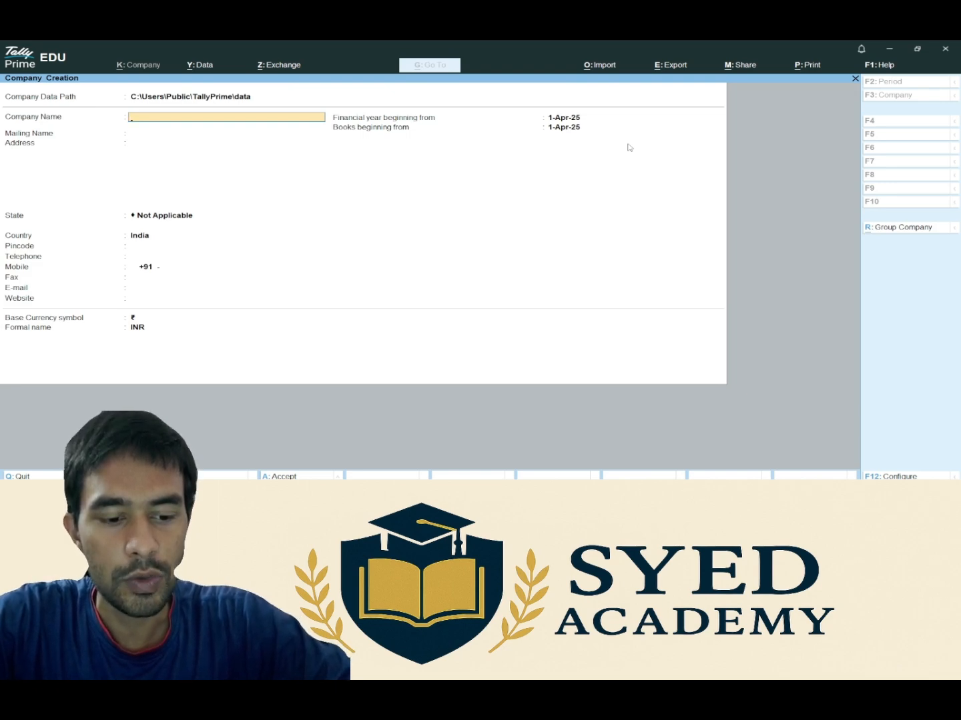
pyautogui.write('m')
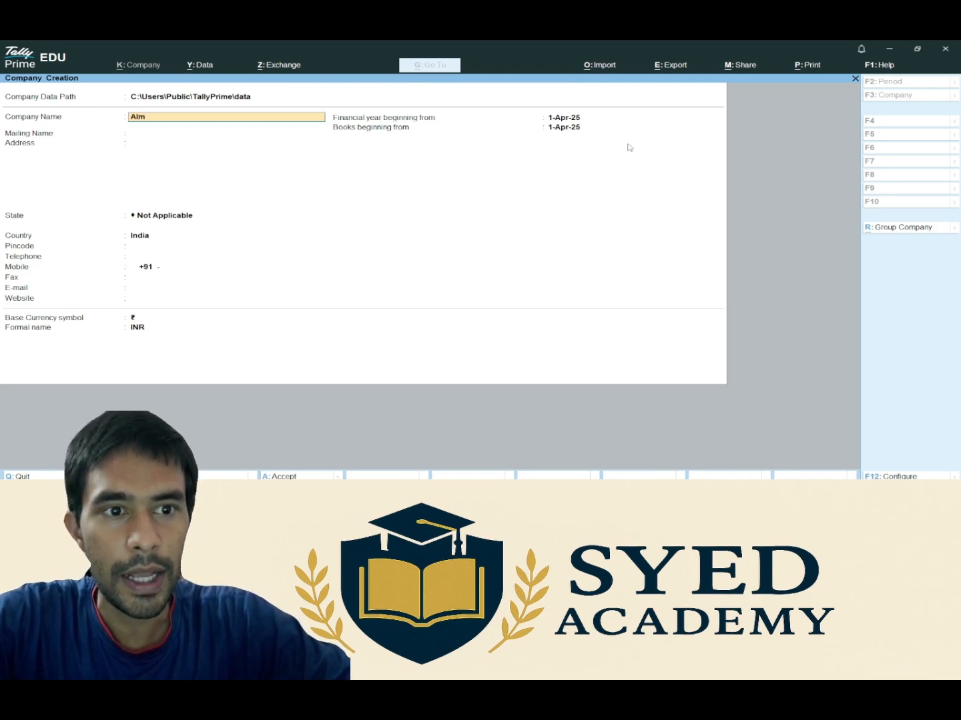
pyautogui.write('aas Glo')
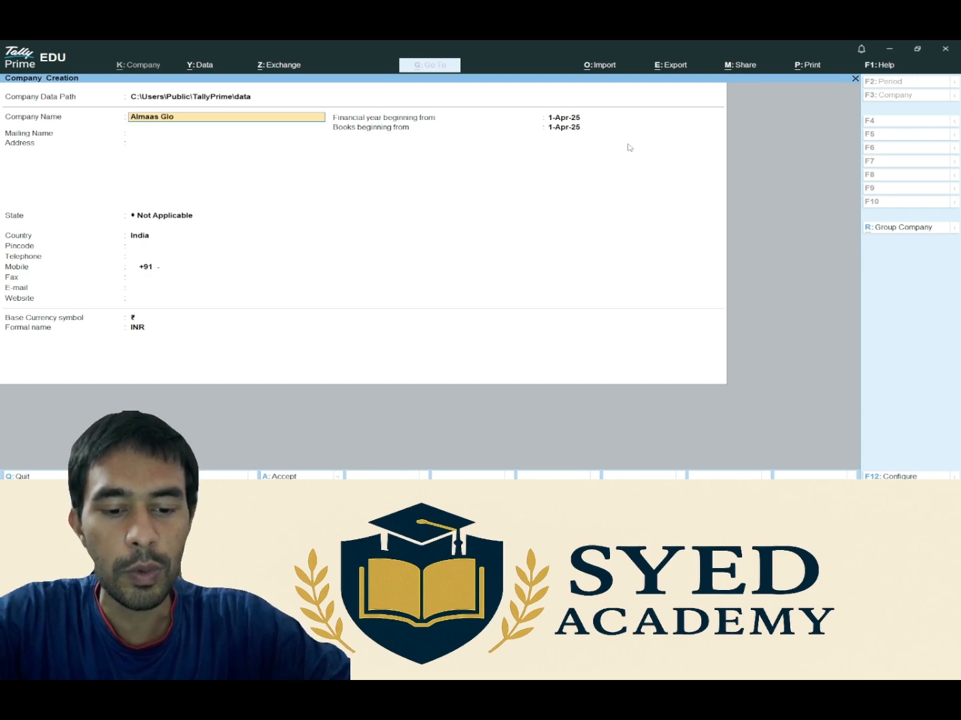
pyautogui.write('bal Traders')
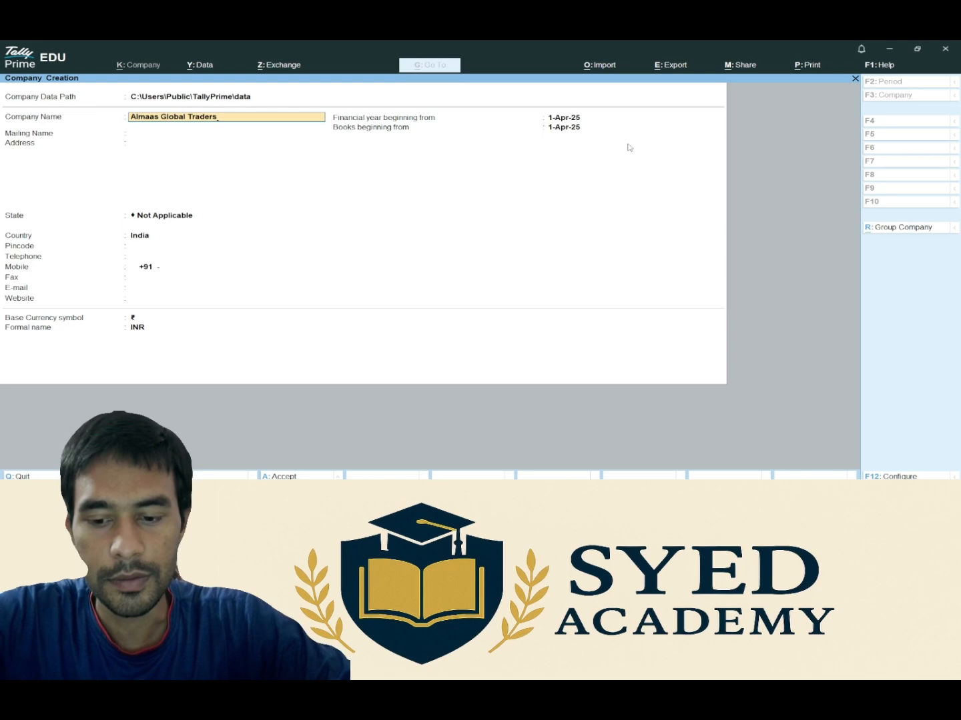
pyautogui.press('Return')
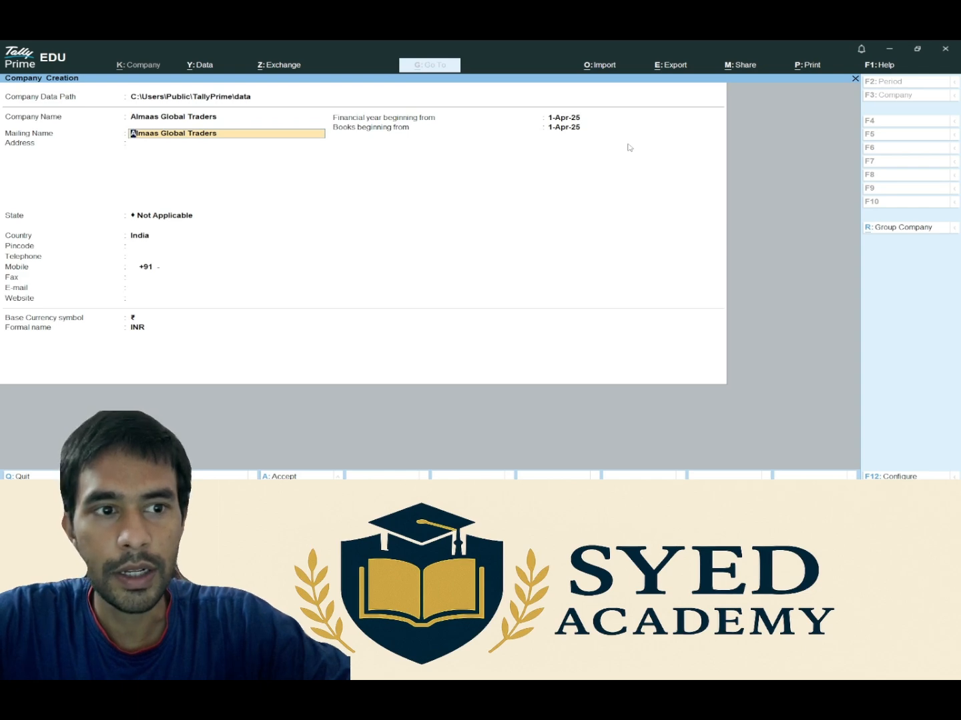
pyautogui.press('Return')
pyautogui.press('Return')
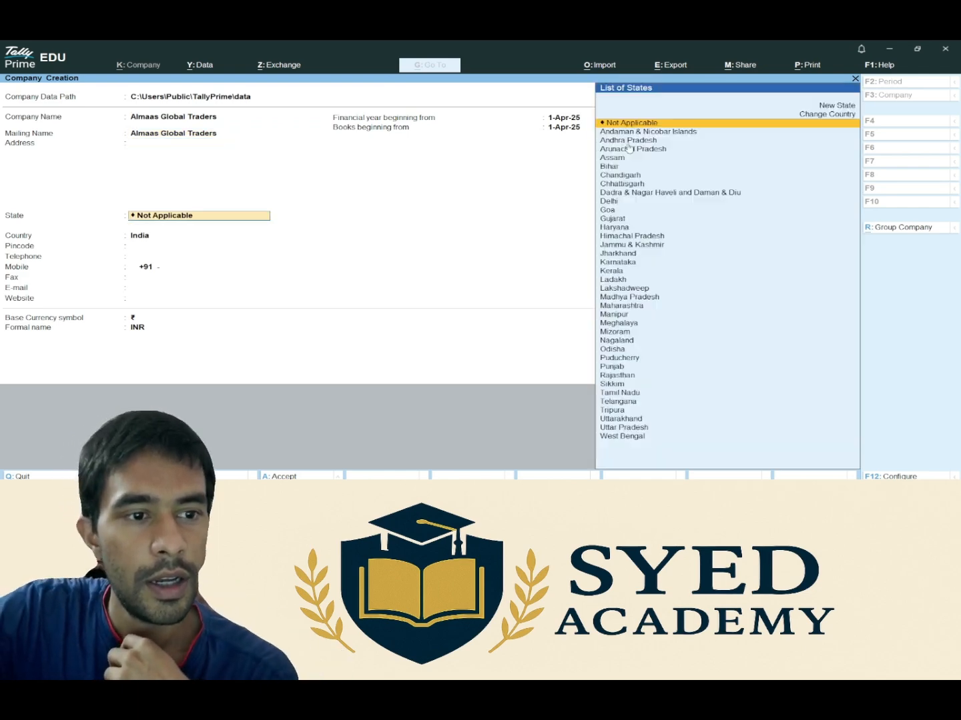
# - Set the company's state to Uttar Pradesh with India as the country, and enter its postal pincode
pyautogui.press('Return')
pyautogui.press('BackSpace')
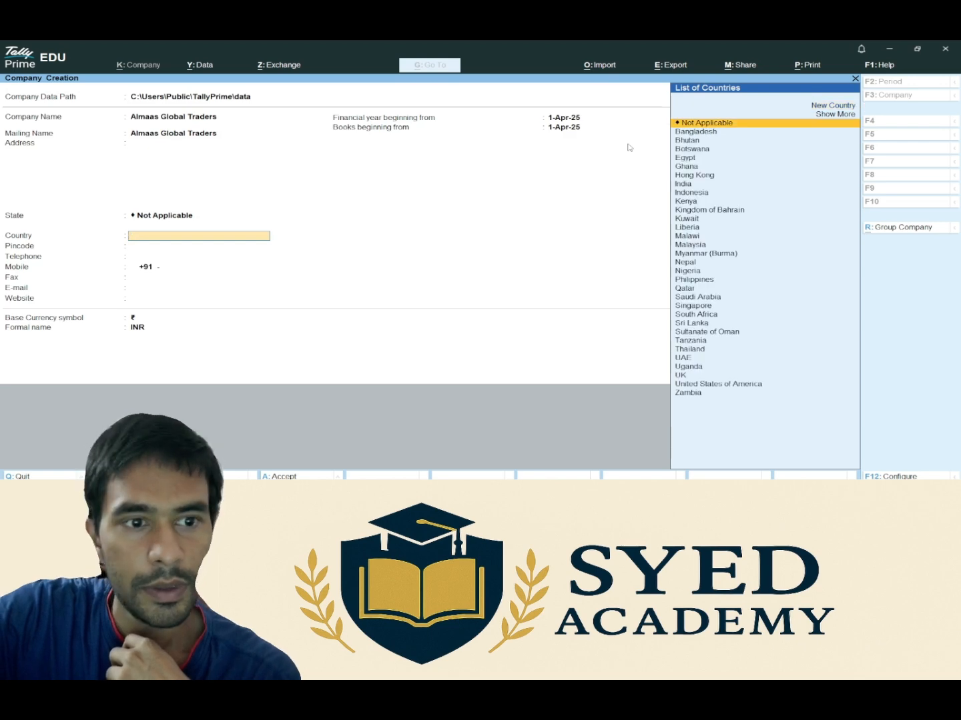
pyautogui.press('BackSpace')
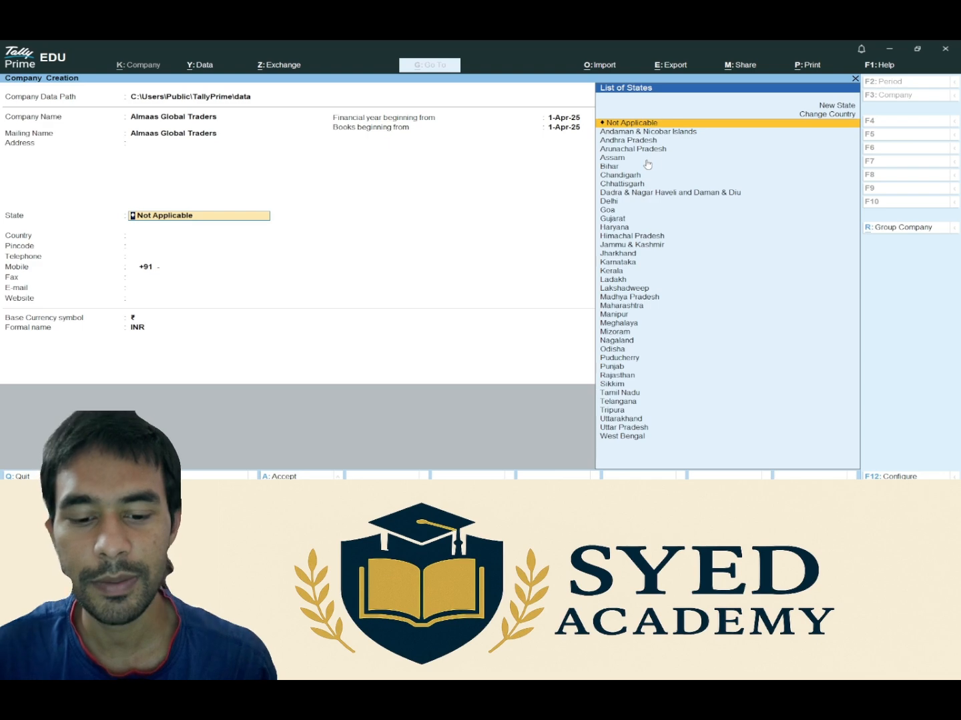
pyautogui.write('Utt')
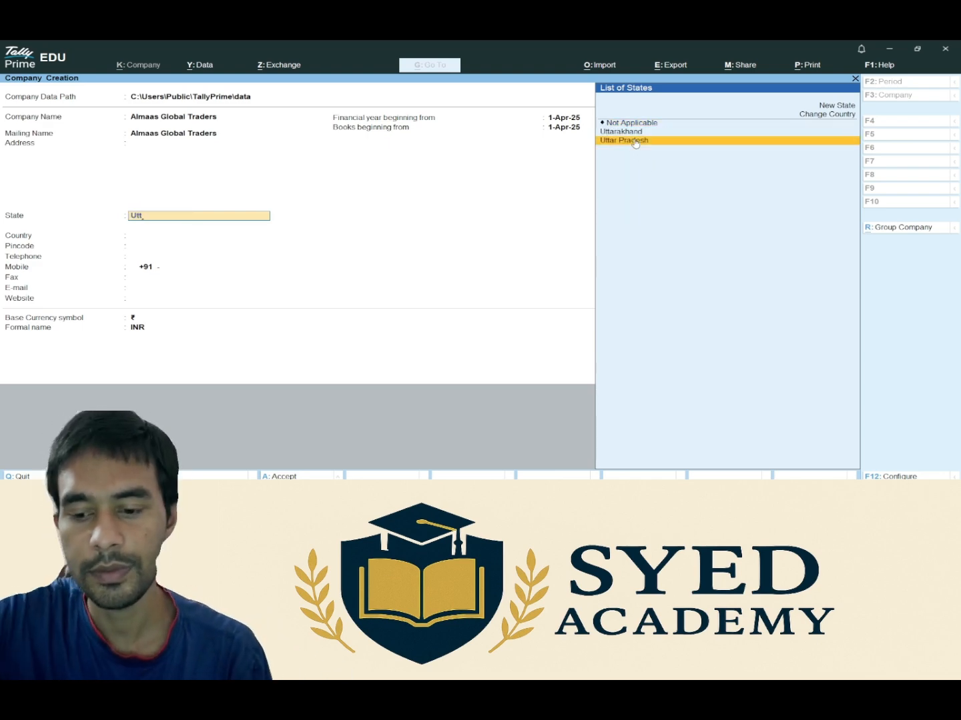
pyautogui.click(635, 142)
pyautogui.write('2')
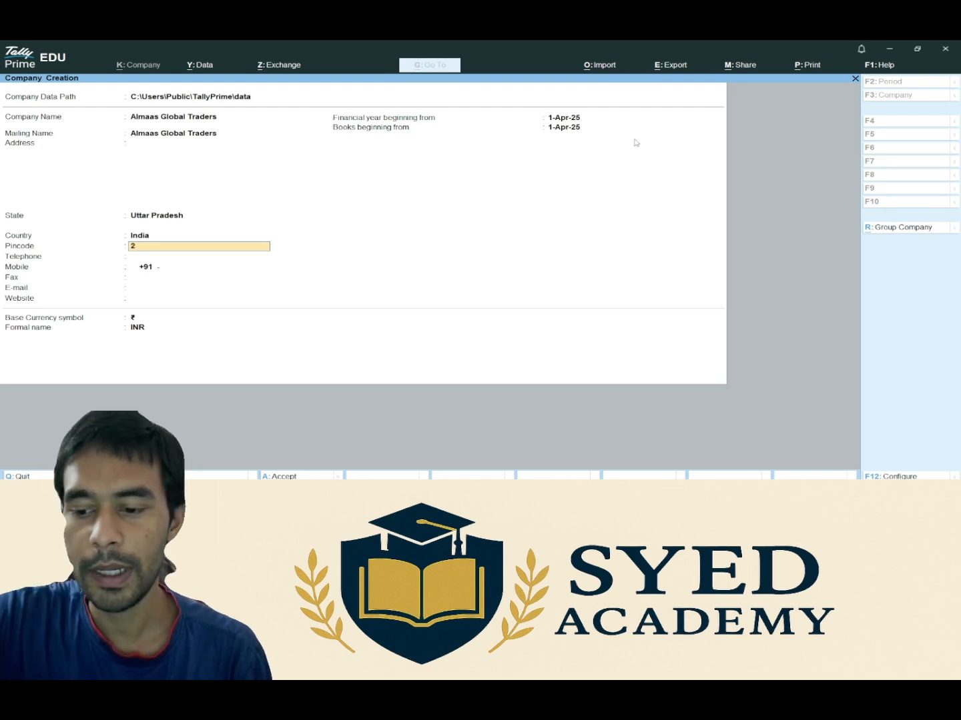
pyautogui.write('08001')
pyautogui.press('Return')
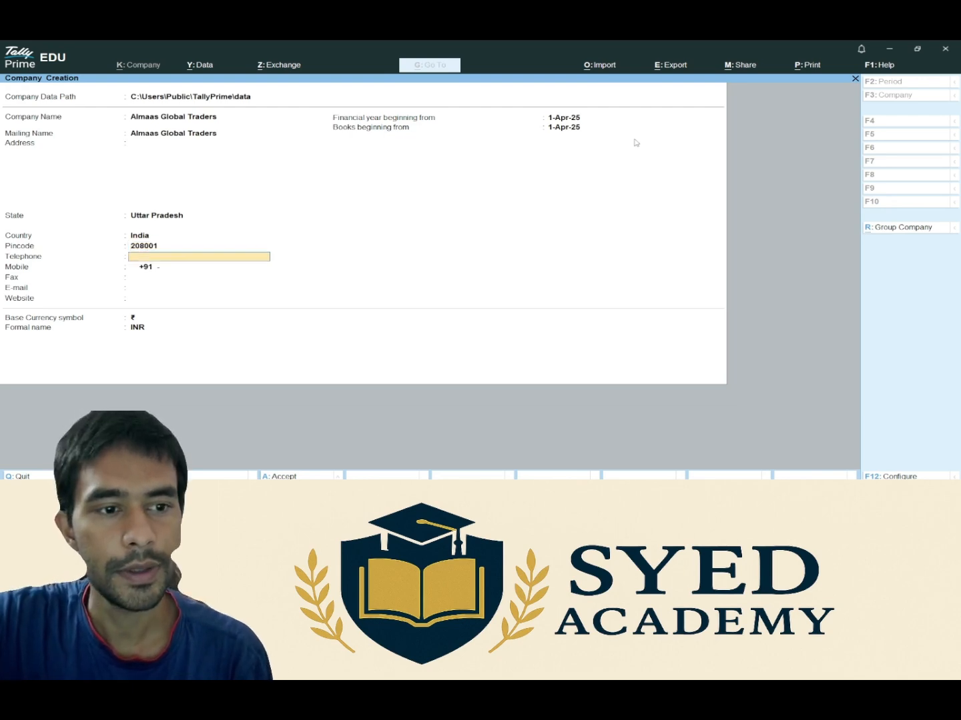
# - Leave the contact fields blank, keep 1-Apr-25 for both start dates and ₹ INR as currency, and save the new company
pyautogui.press('Return')
pyautogui.press('Return')
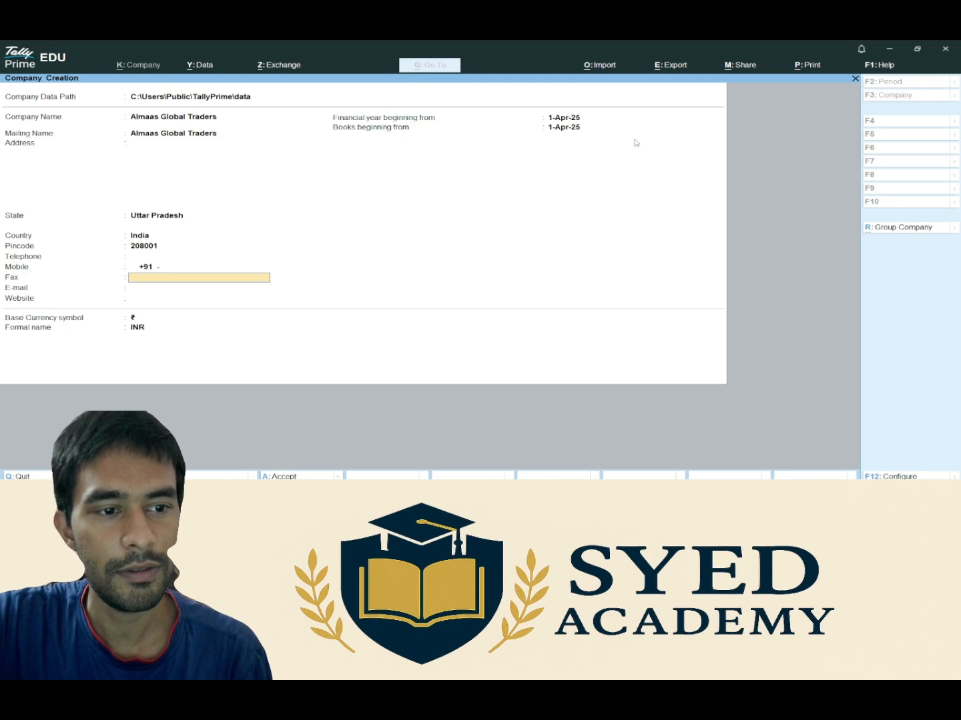
pyautogui.press('Return')
pyautogui.press('Return')
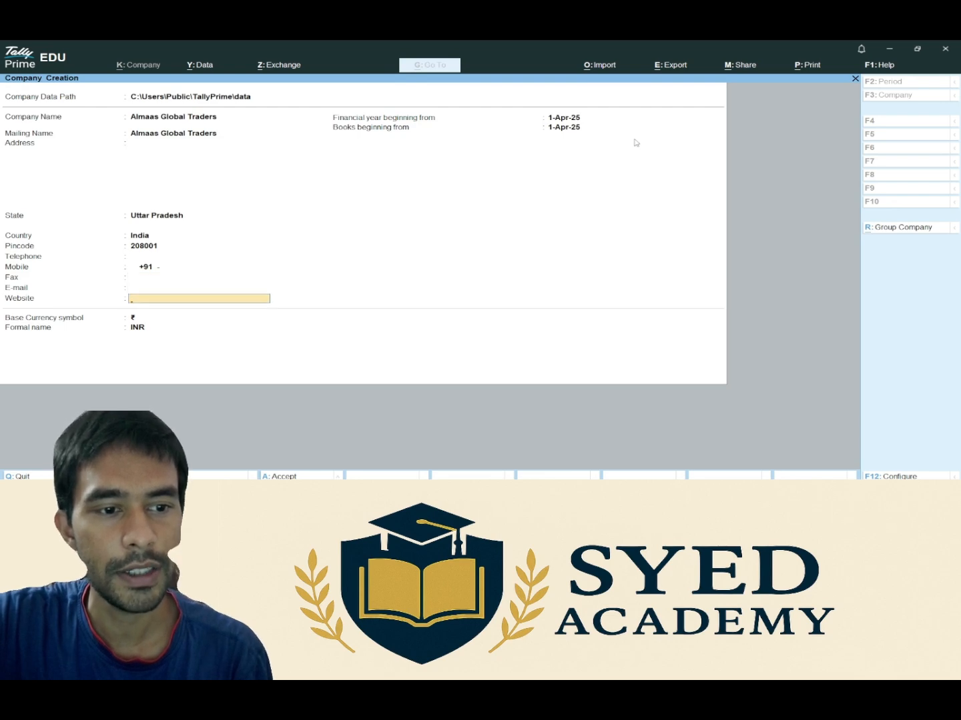
pyautogui.press('Return')
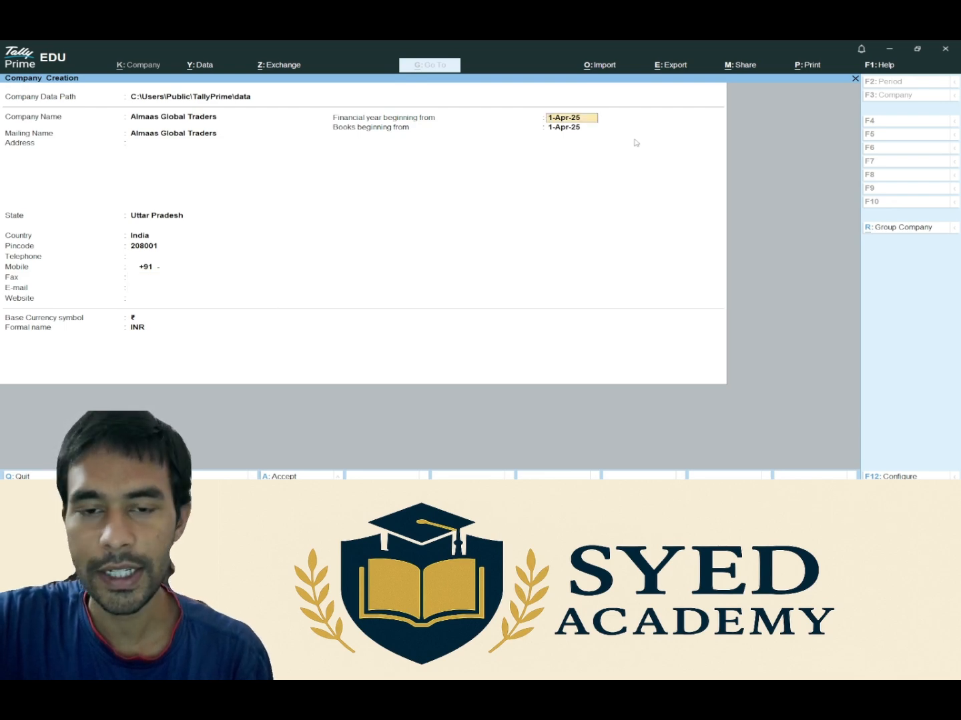
pyautogui.press('Return')
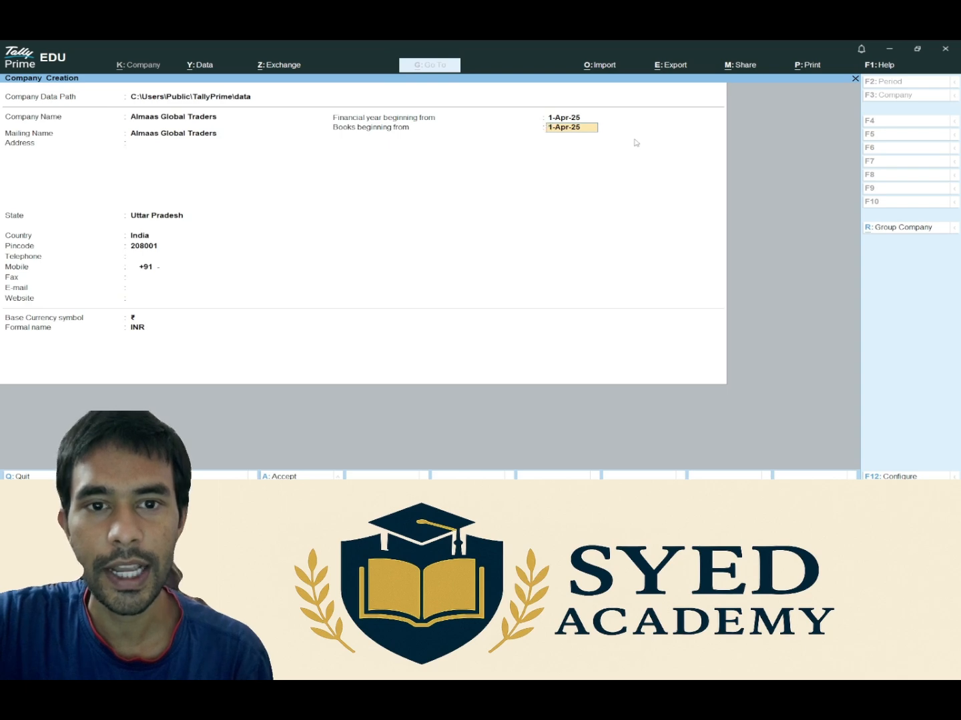
pyautogui.press('Return')
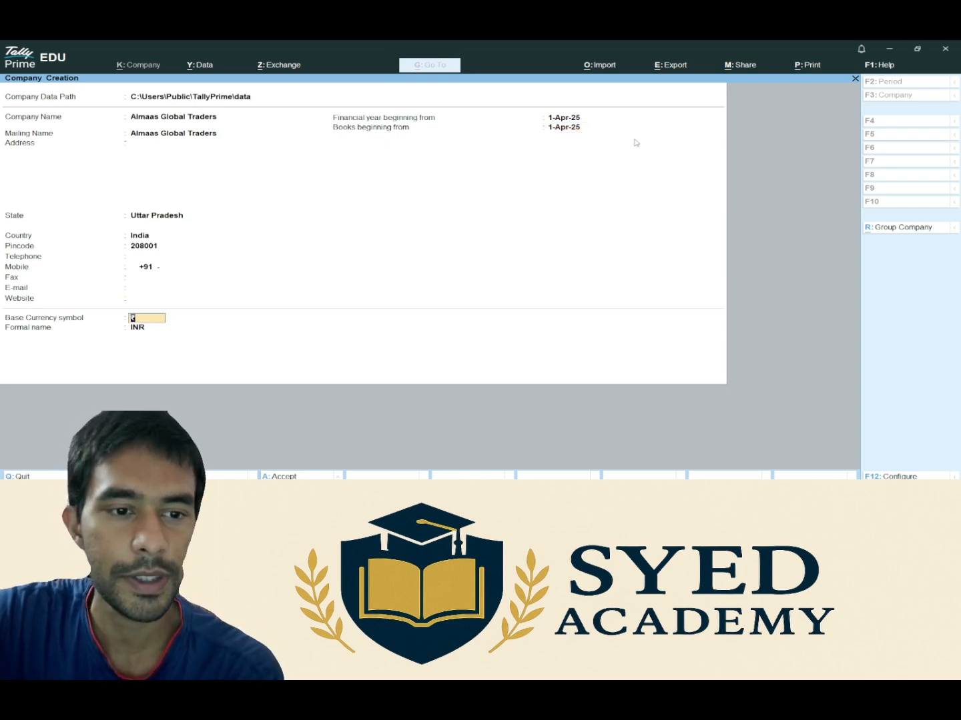
pyautogui.press('Return')
pyautogui.press('Return')
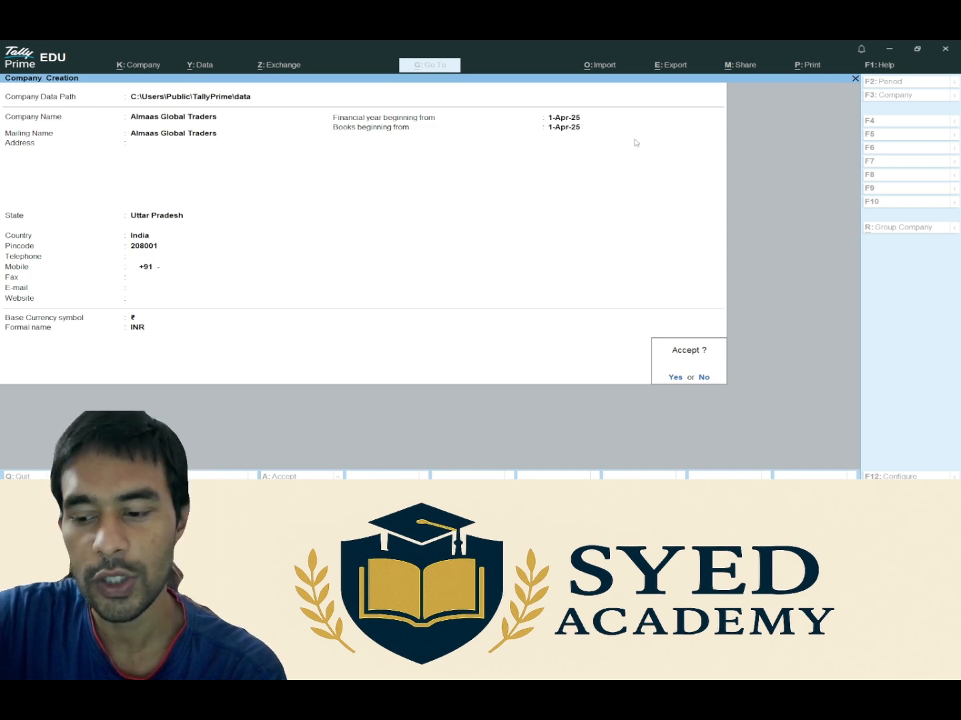
pyautogui.press('Return')
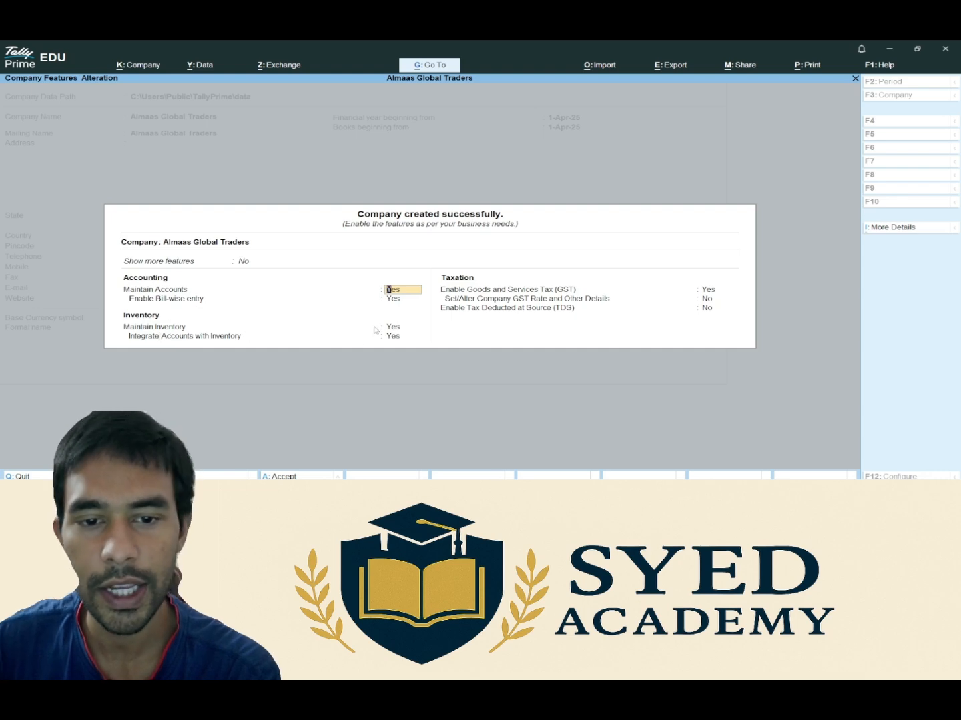
# - Keep the accounting and inventory features set to Yes and confirm Goods and Services Tax (GST) as enabled for the company
pyautogui.press('Return')
pyautogui.press('Return')
pyautogui.press('Return')
pyautogui.press('Return')
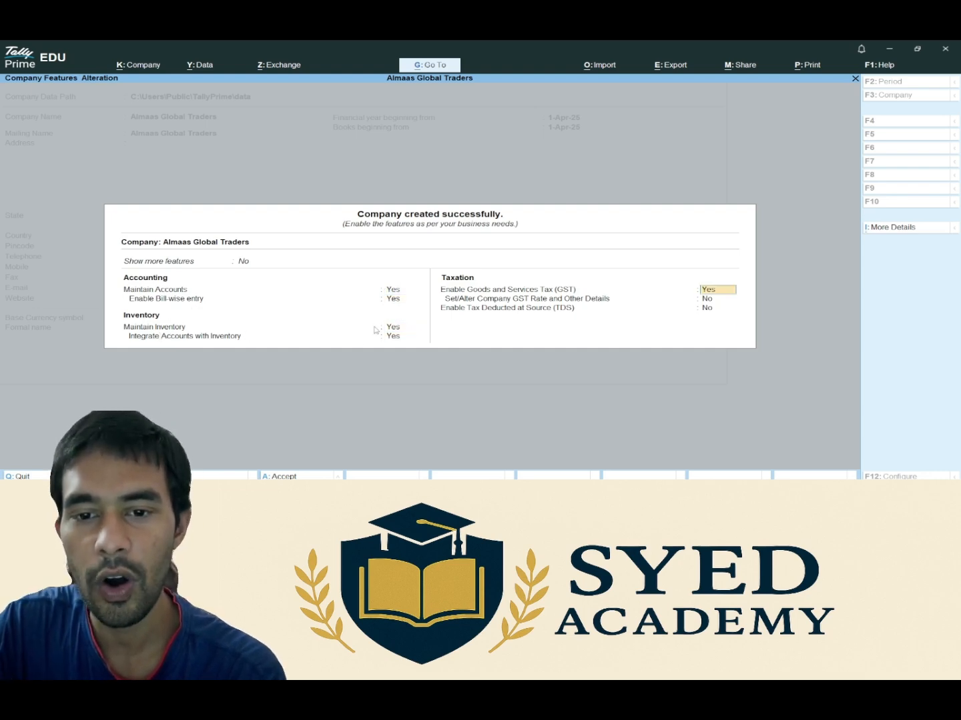
pyautogui.press('Return')
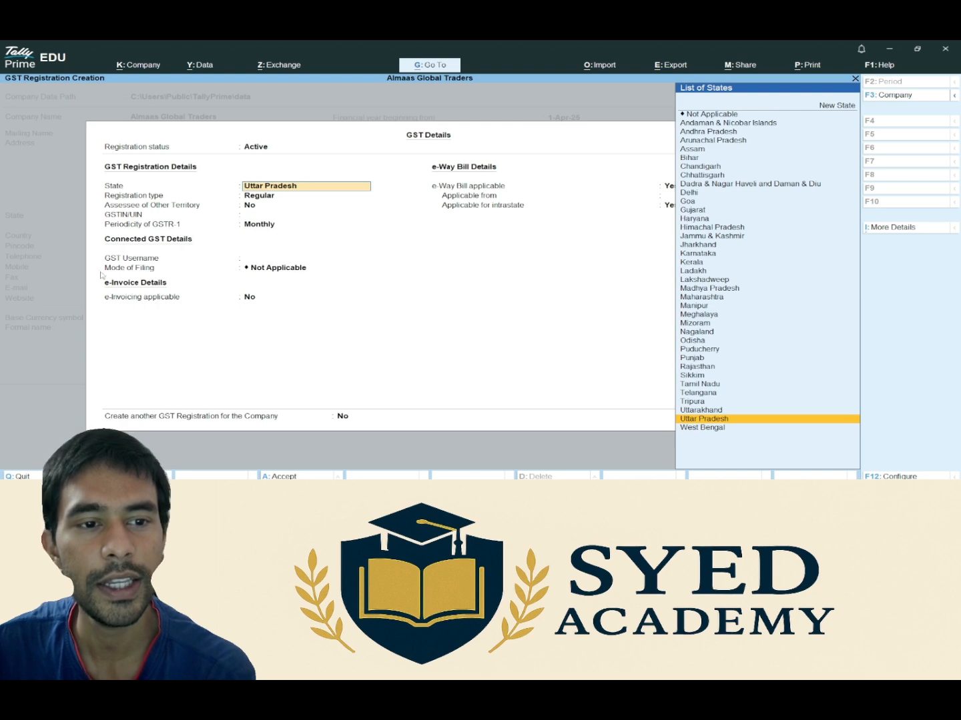
# - Keep Uttar Pradesh as the GST registration state and enter the company's GSTIN/UIN
pyautogui.press('Return')
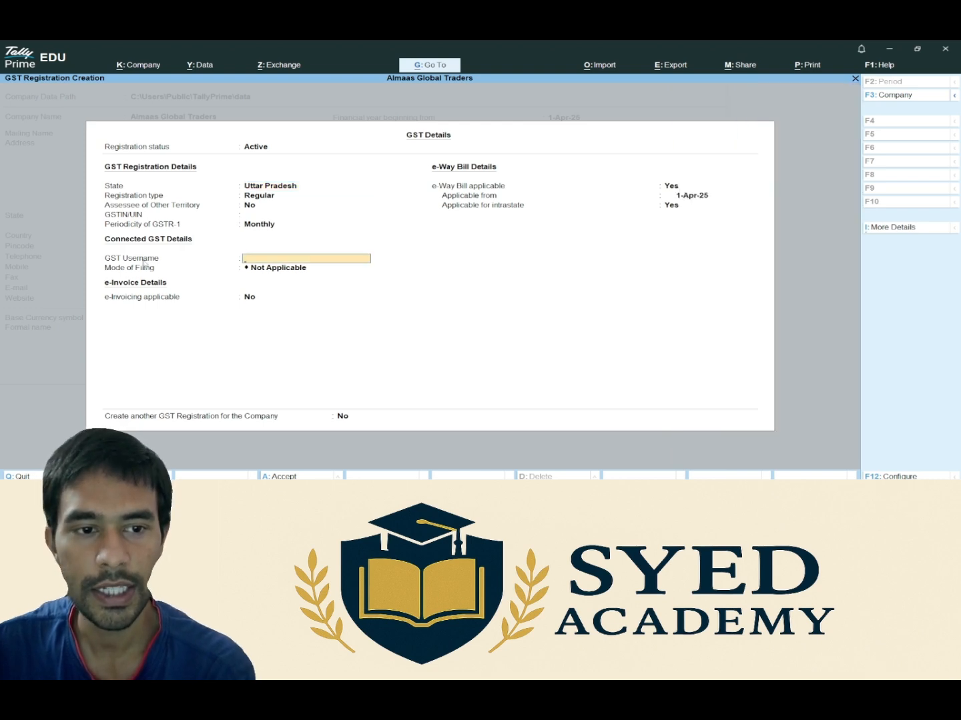
pyautogui.click(268, 269)
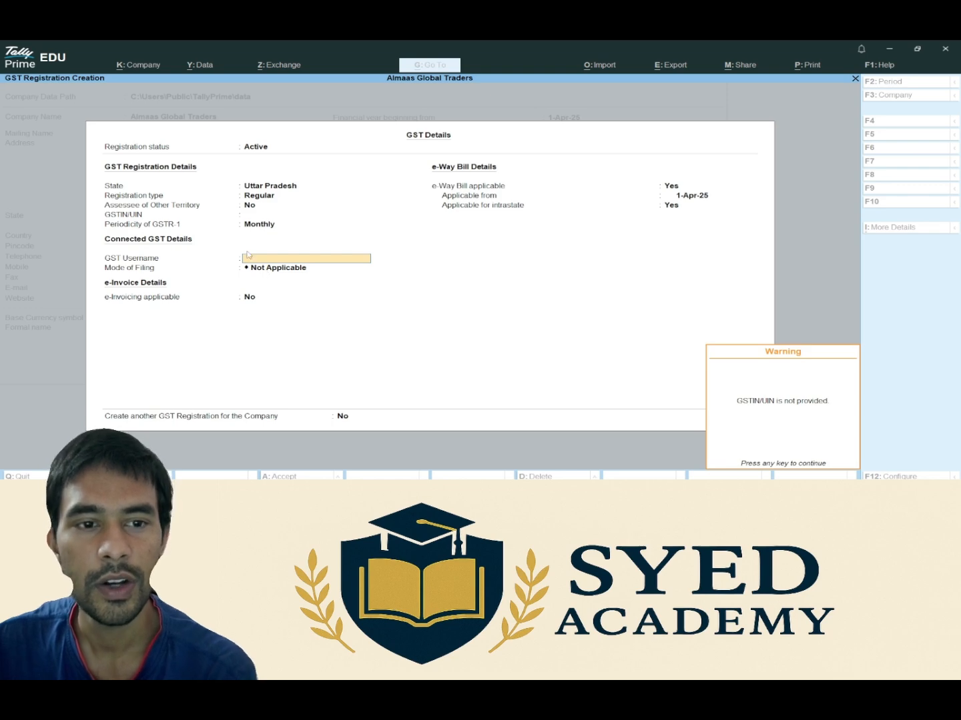
pyautogui.press('Return')
pyautogui.click(255, 217)
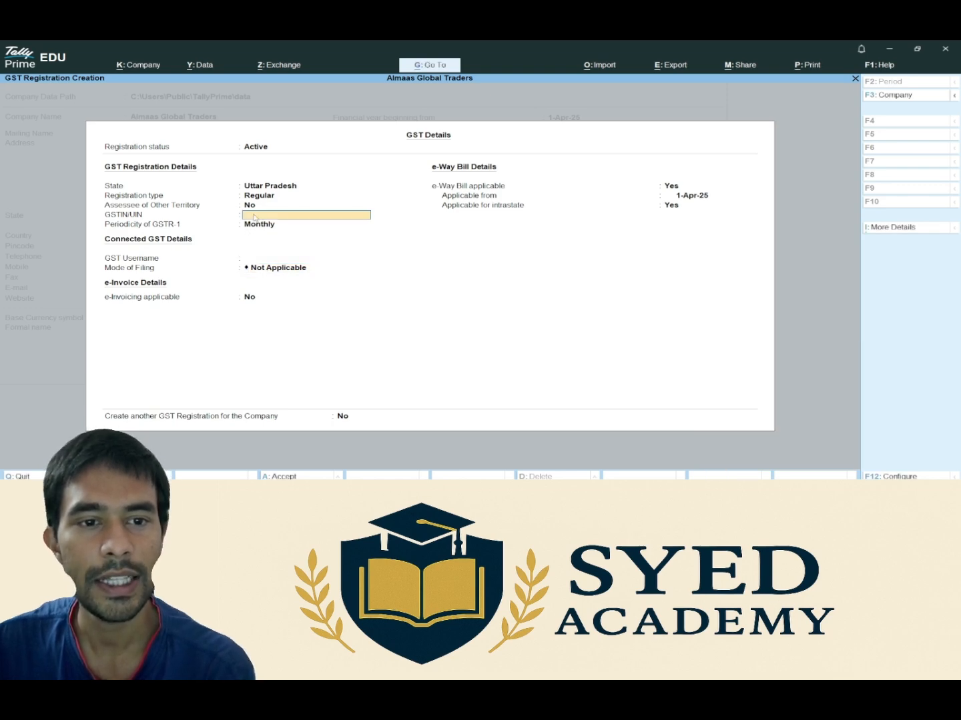
pyautogui.write('0')
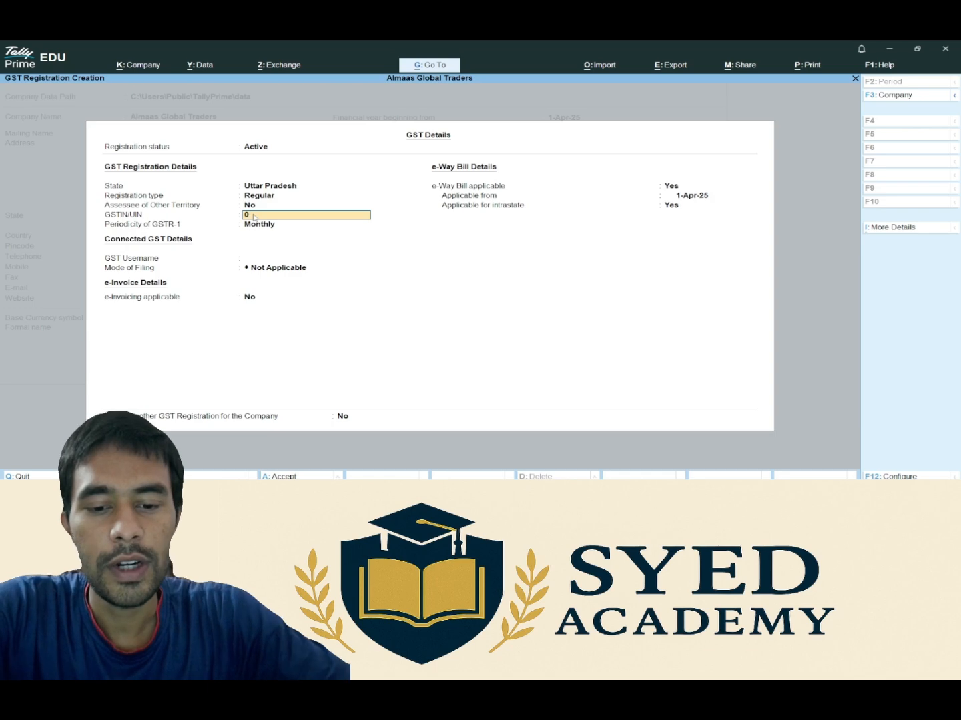
pyautogui.write('9SDLNALKF')
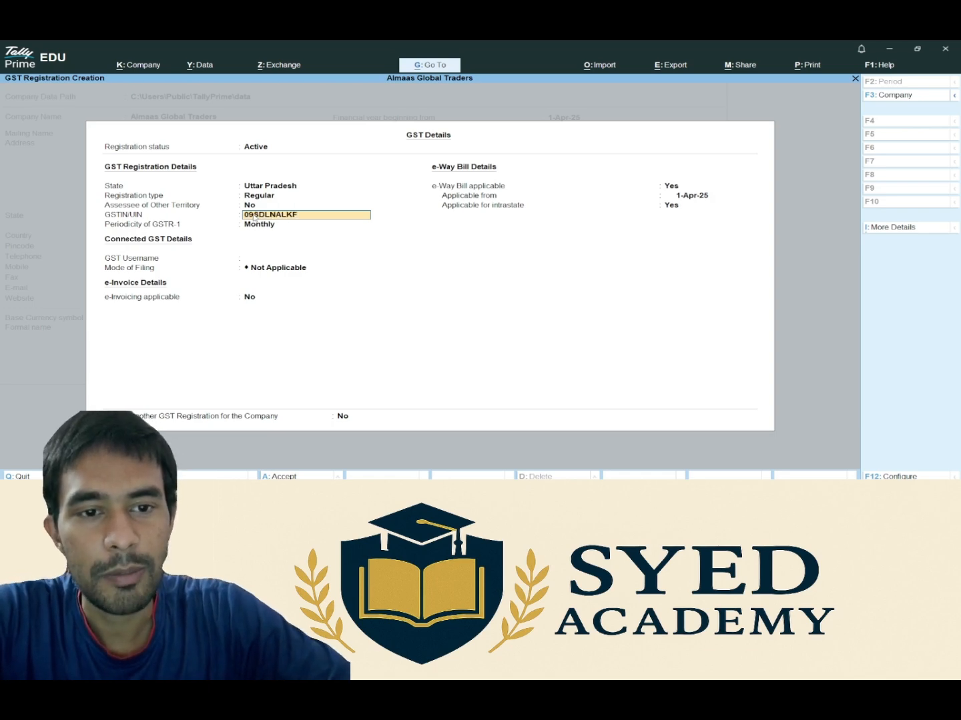
pyautogui.write('35')
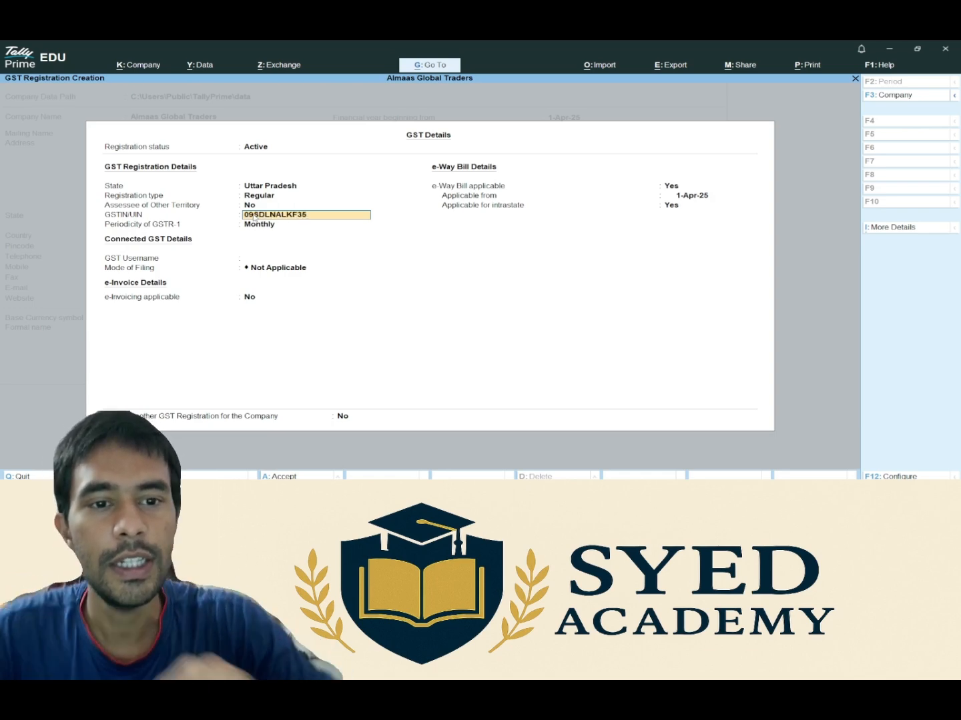
pyautogui.click(256, 259)
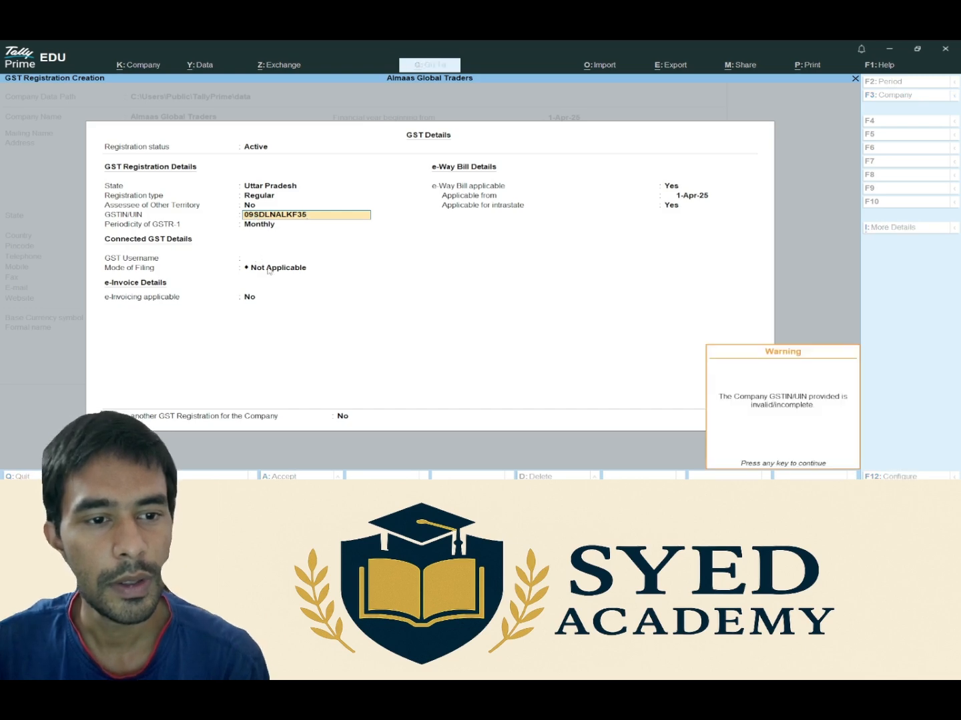
pyautogui.press('Return')
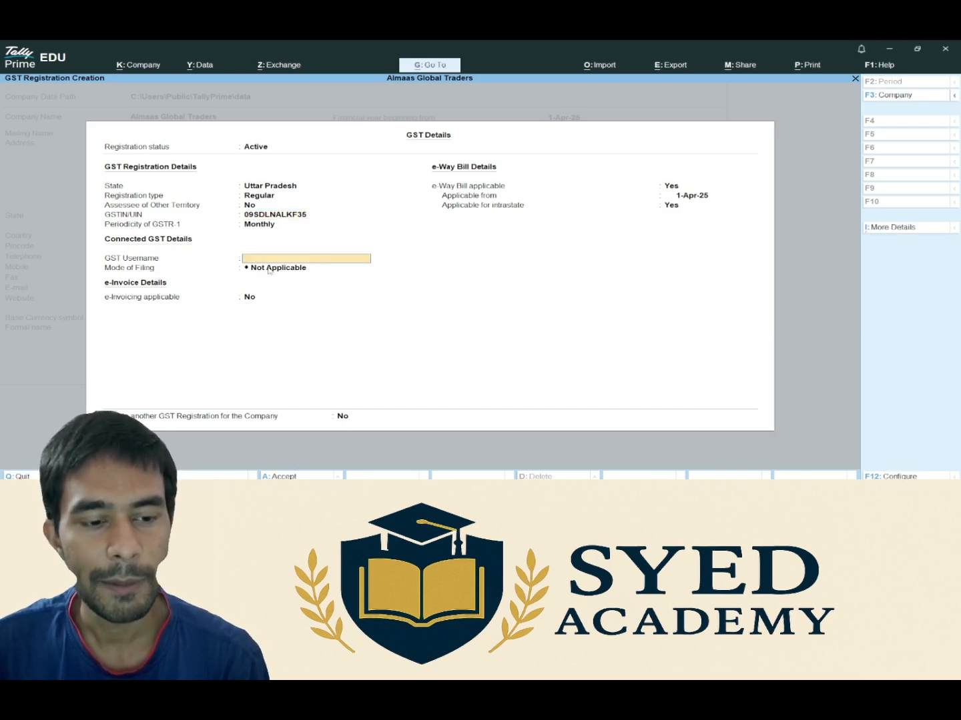
# - Enter the GST username, keep filing mode Not Applicable, e-invoicing No and e-Way Bill applicable from 1-Apr-25, and accept the GST details
pyautogui.write('dsf')
pyautogui.press('Return')
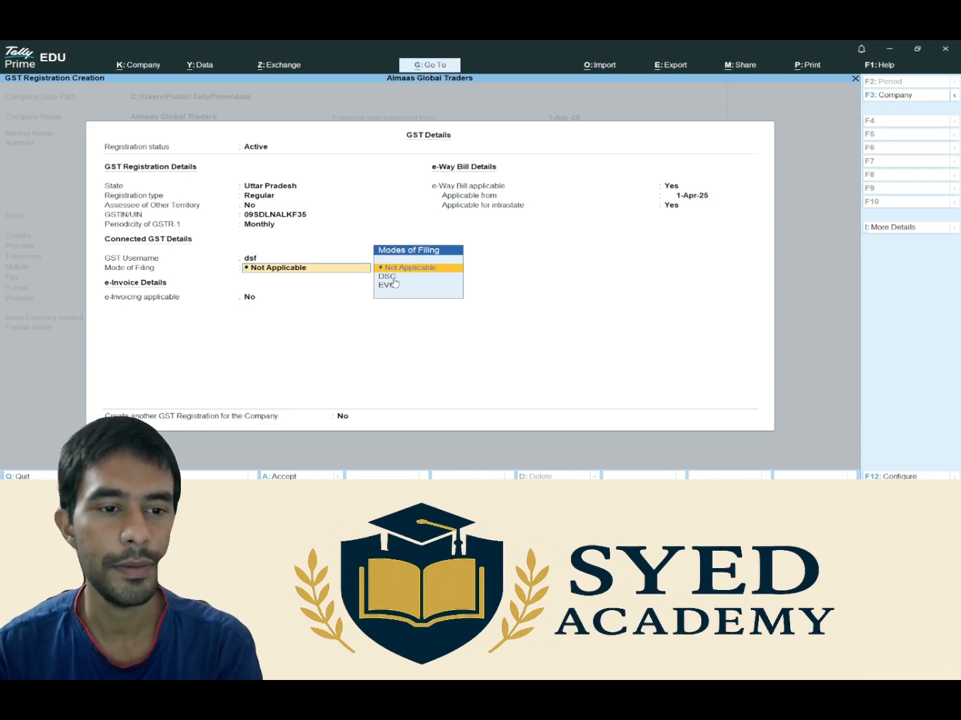
pyautogui.press('Return')
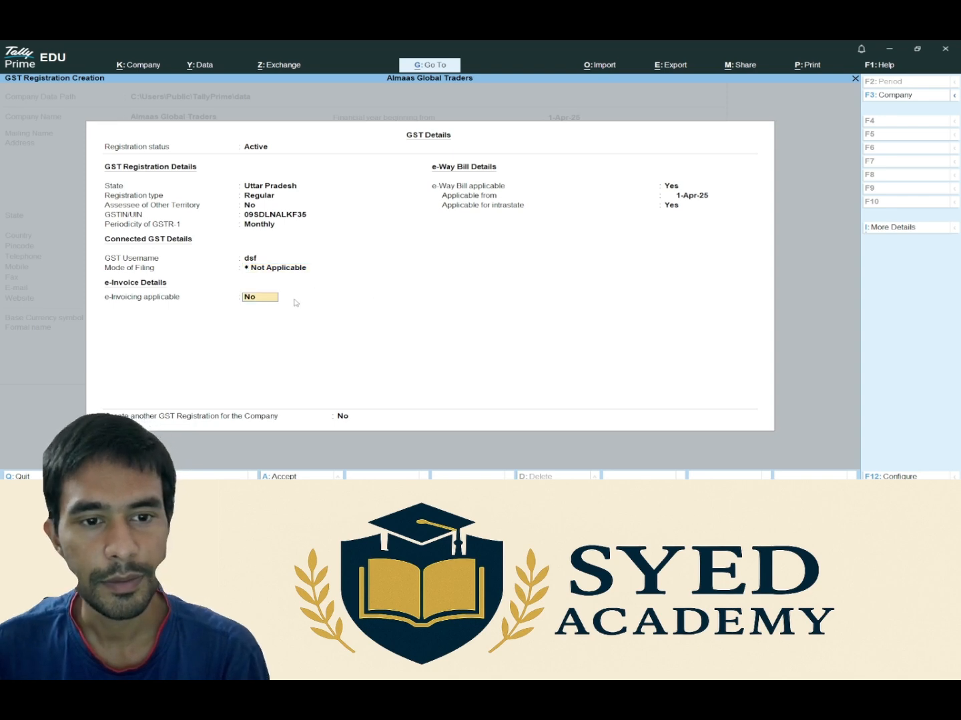
pyautogui.press('Return')
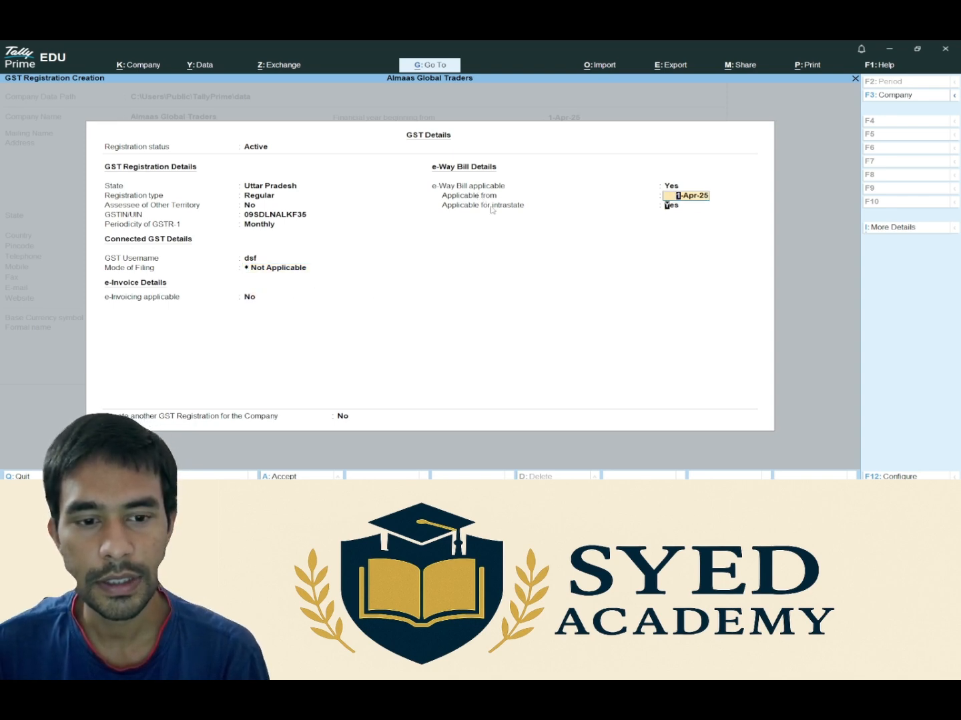
pyautogui.press('Return')
pyautogui.press('Return')
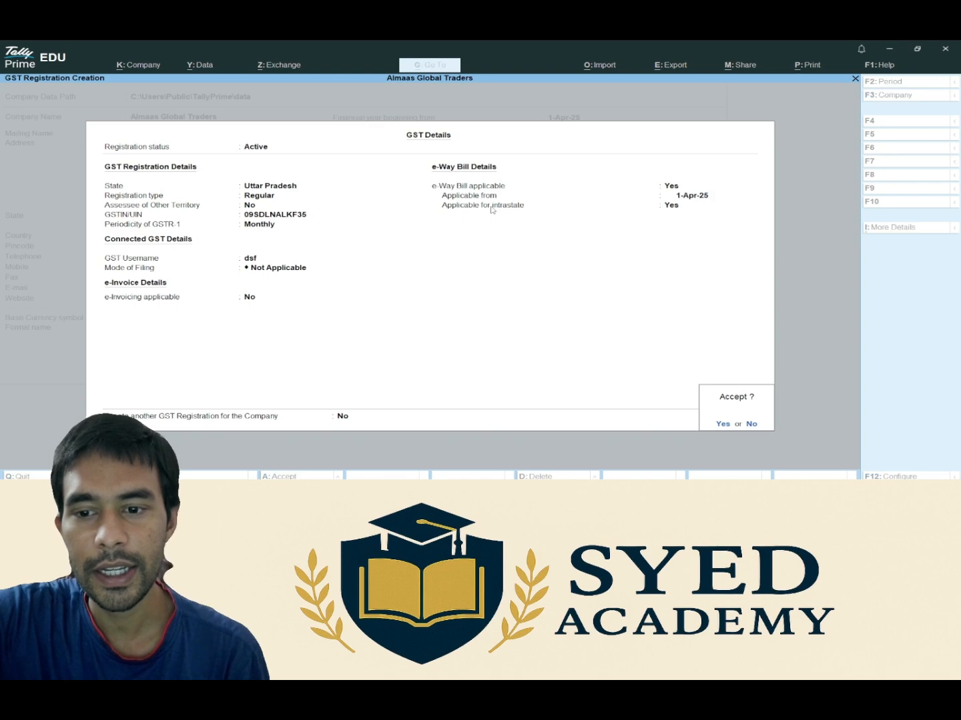
pyautogui.press('Return')
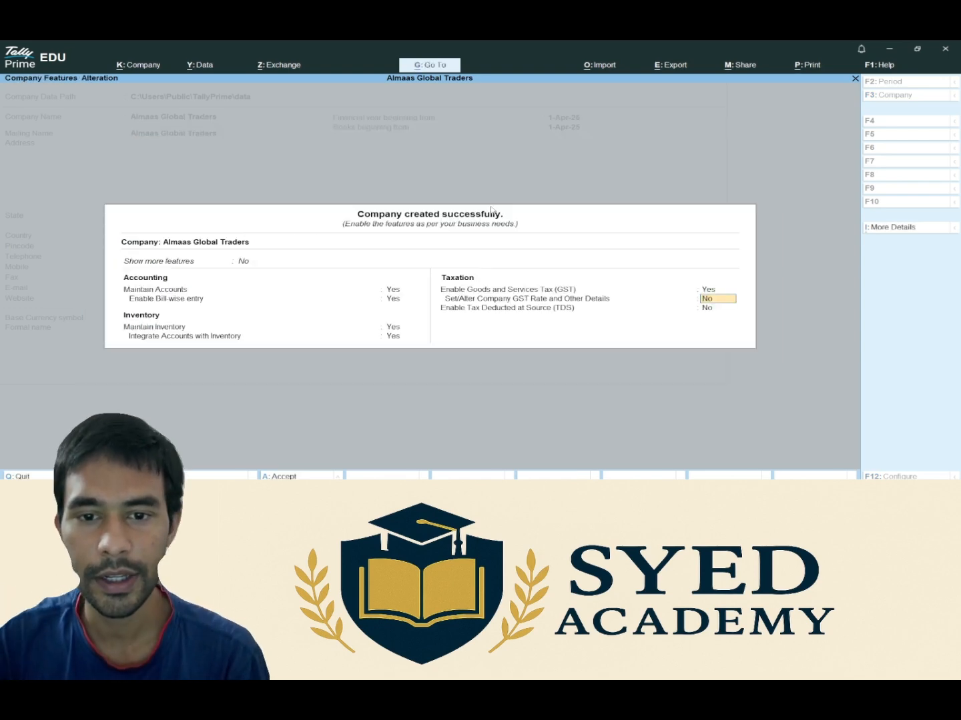
# - Keep the company GST rate details and Tax Deducted at Source (TDS) options set to No and accept the company features
pyautogui.press('Return')
pyautogui.press('Return')
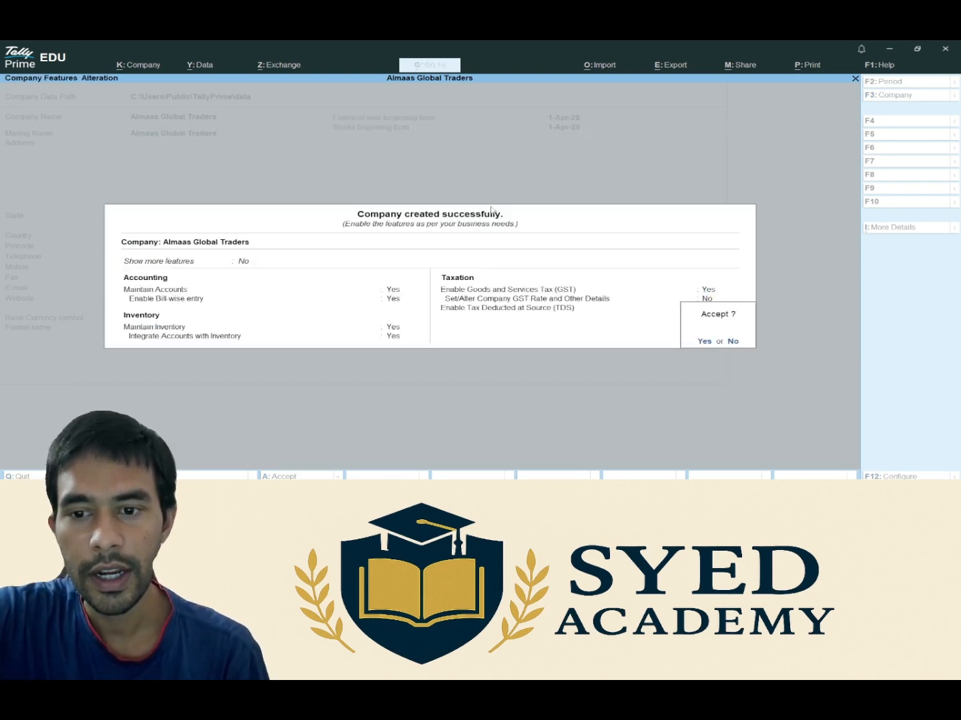
pyautogui.press('Return')
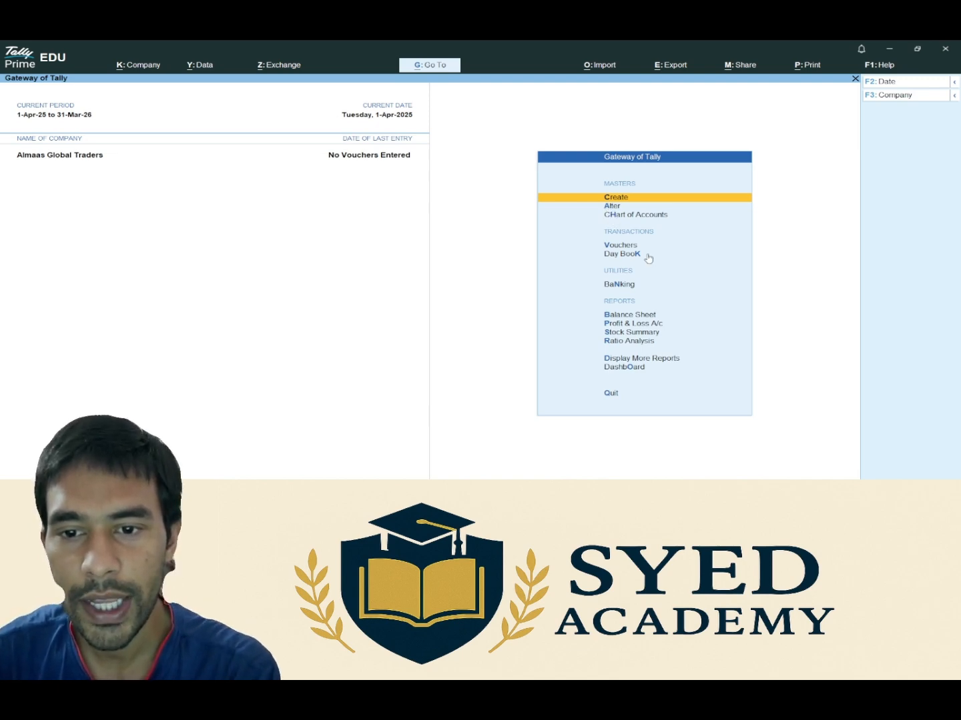
pyautogui.click(611, 246)
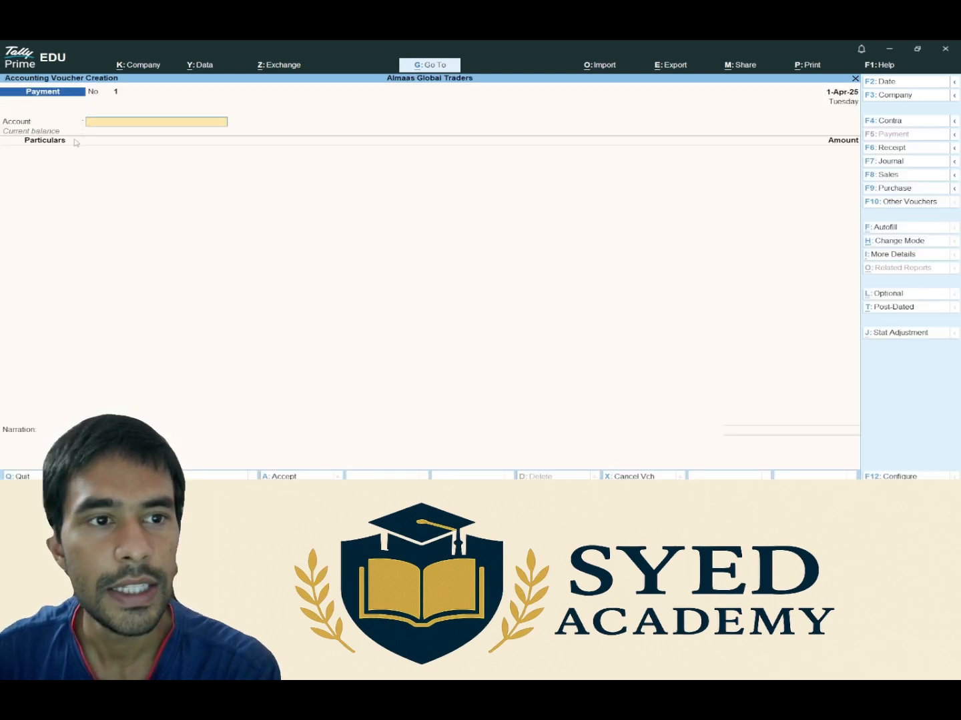
pyautogui.press('F7')
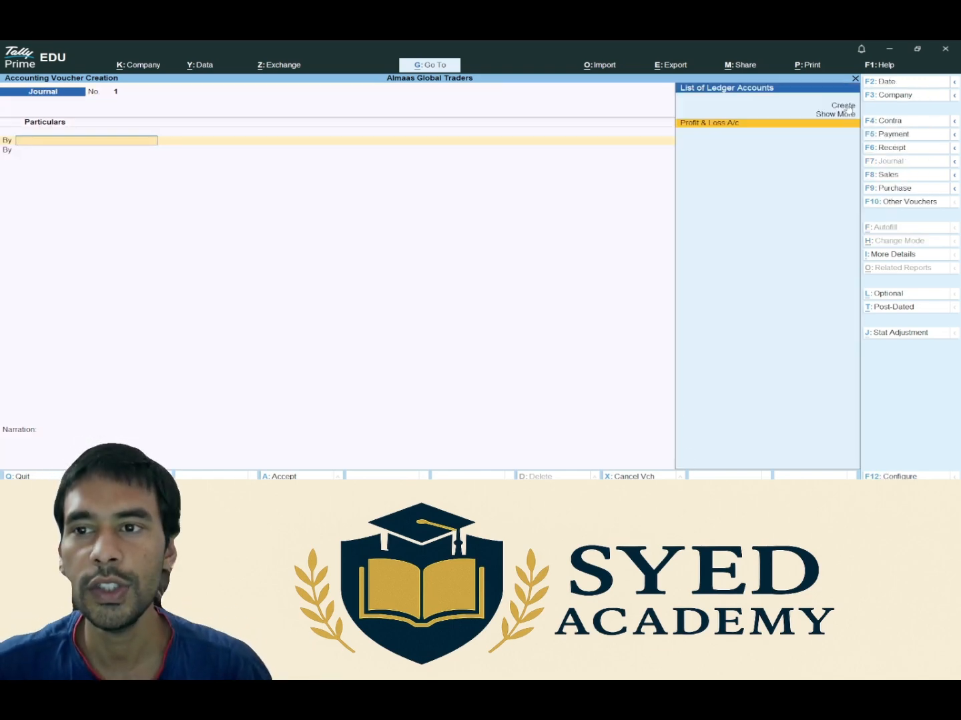
pyautogui.click(855, 80)
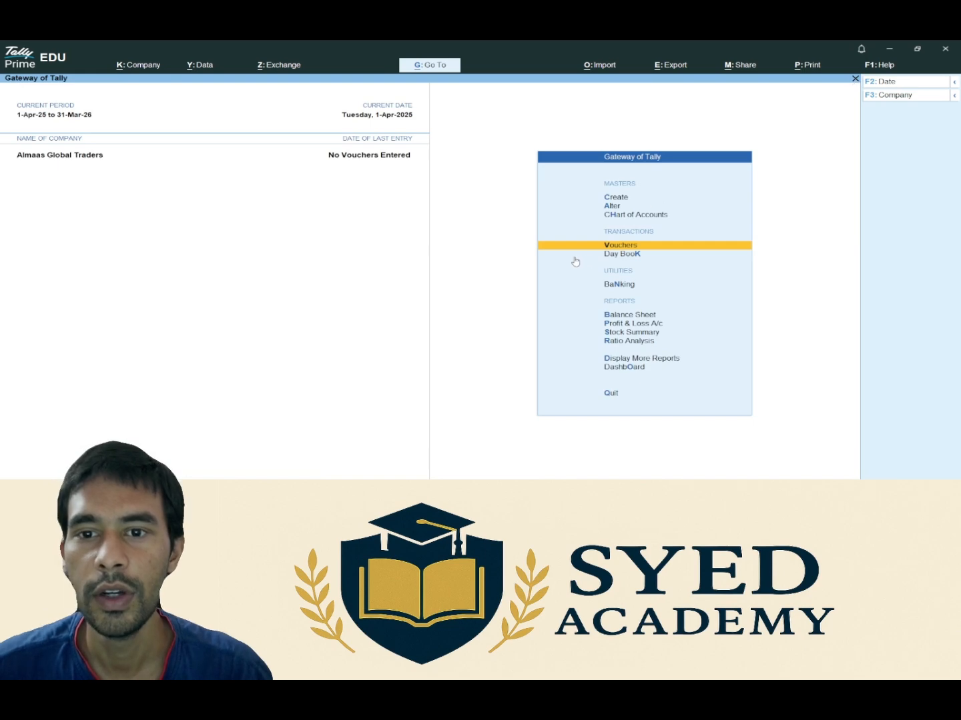
# - Open voucher entry and select Journal as the voucher type
pyautogui.click(610, 249)
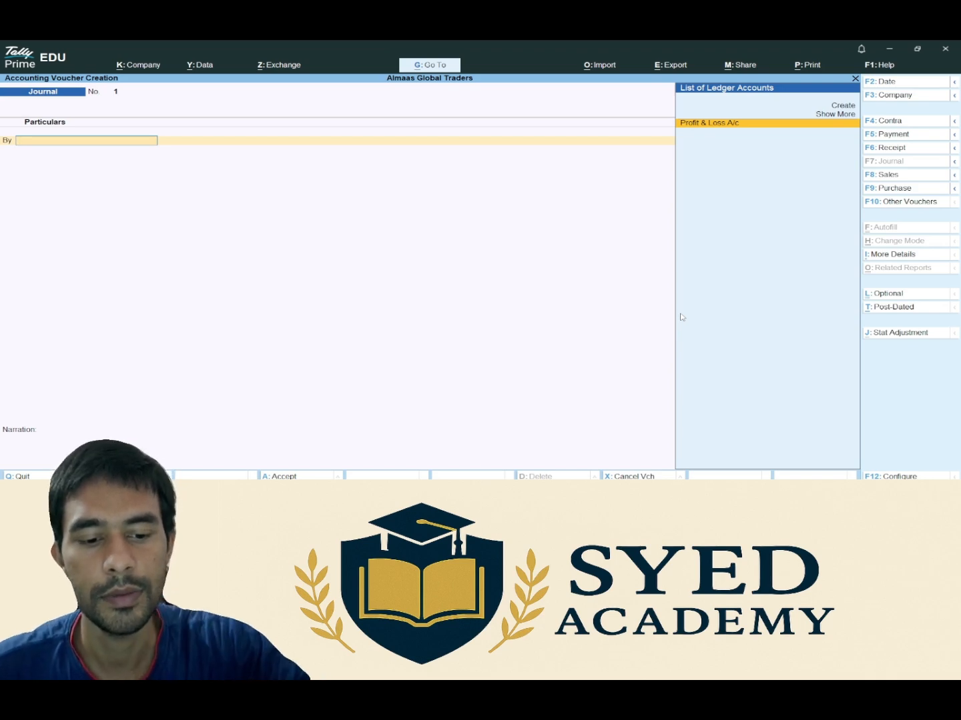
pyautogui.press('F5')
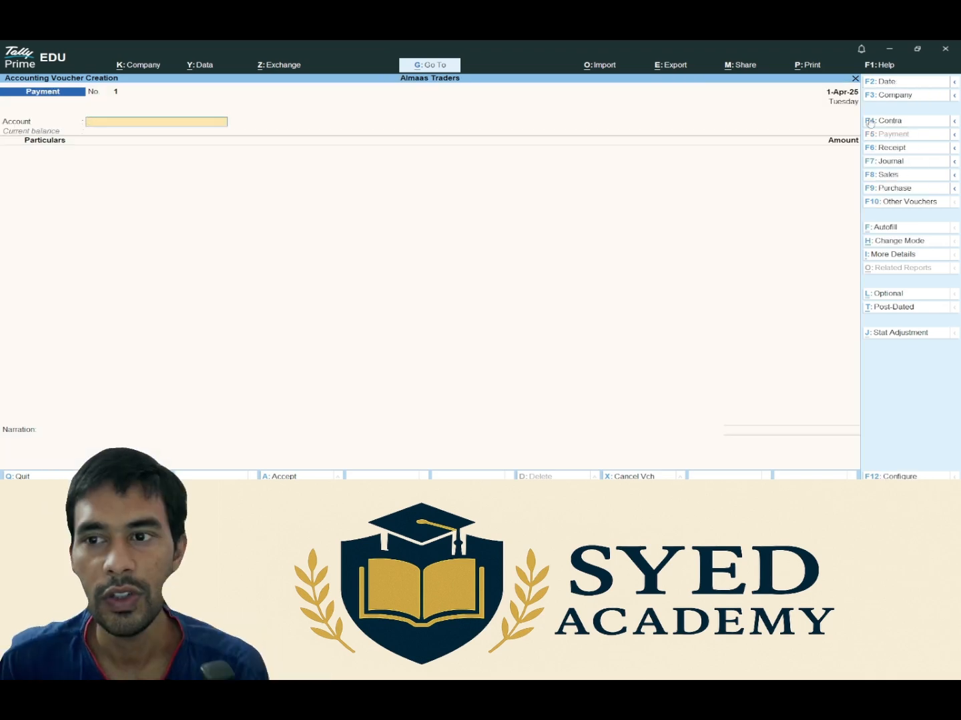
pyautogui.click(890, 161)
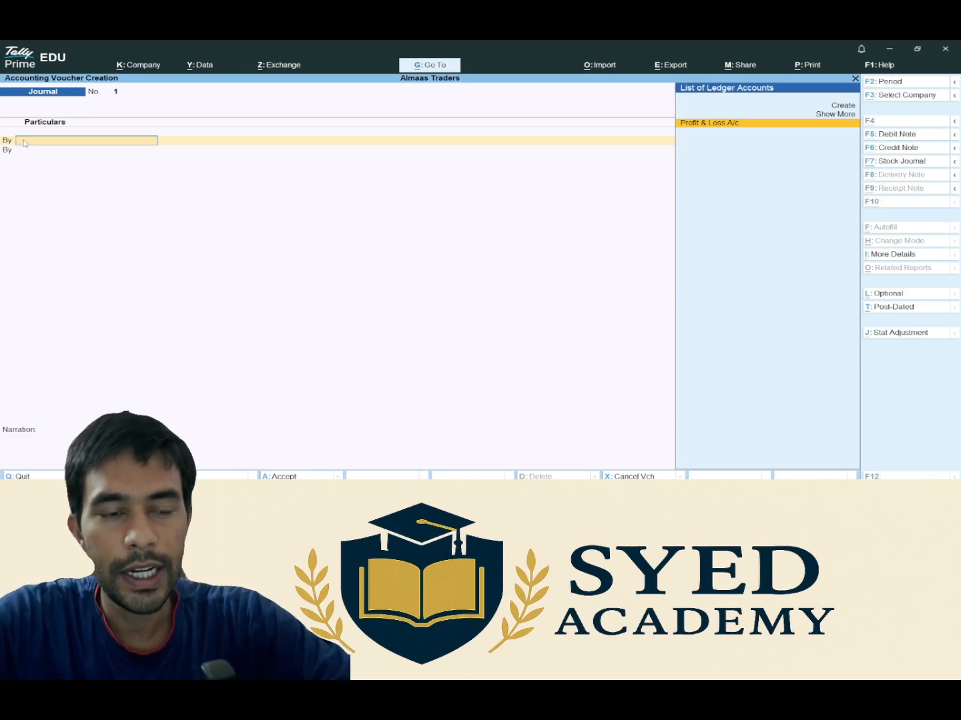
# - Start a new ledger named Capital from the journal voucher and place it under the Capital Account group
pyautogui.hotkey('alt', 'c')
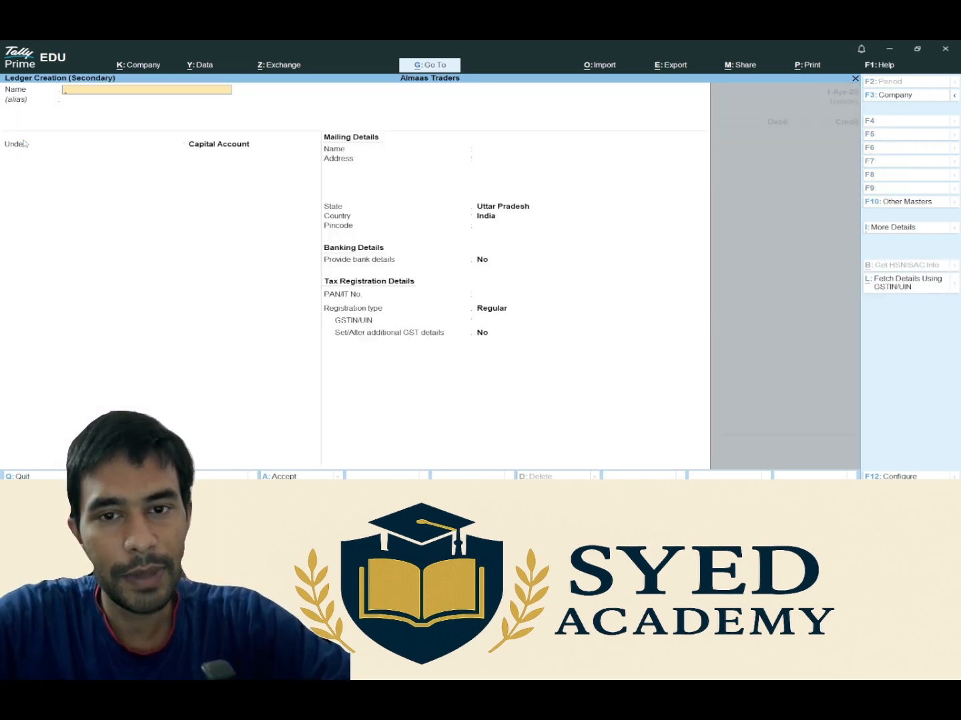
pyautogui.write('C')
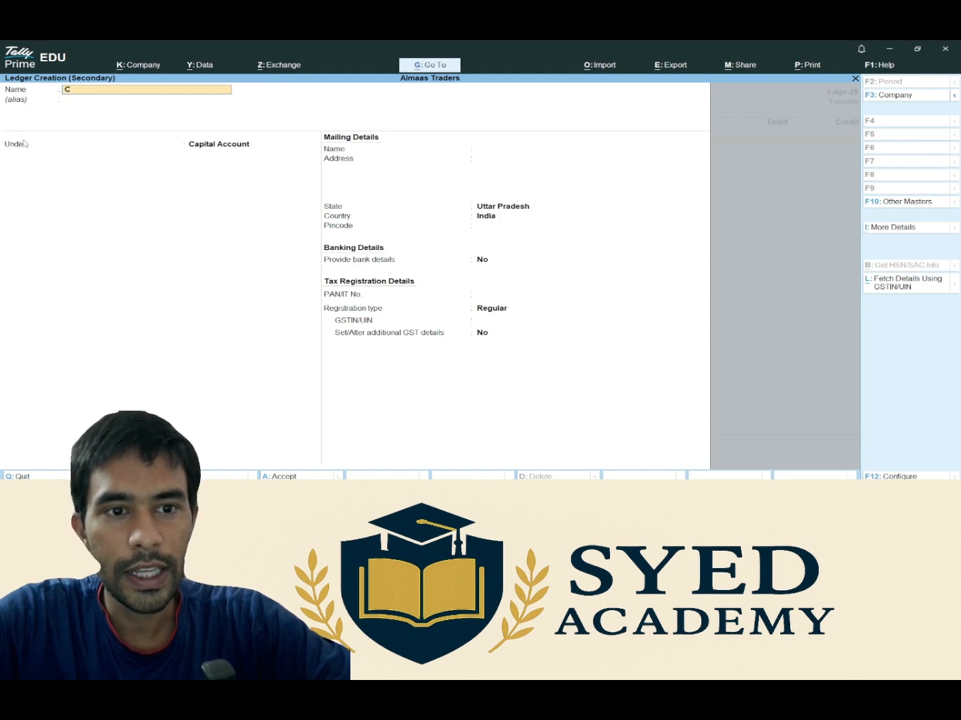
pyautogui.write('apit')
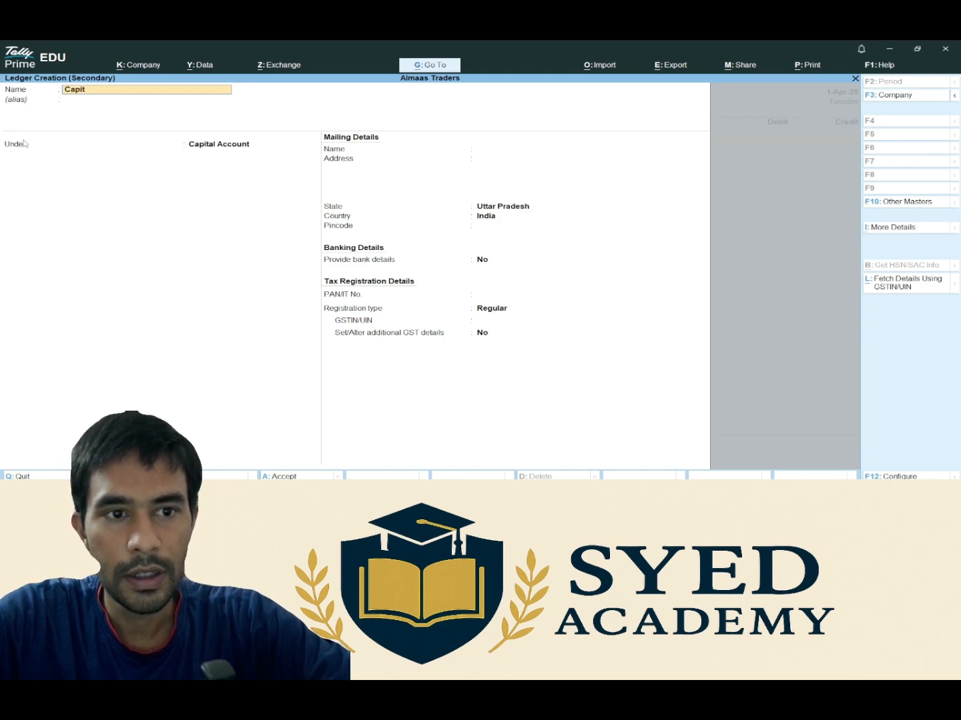
pyautogui.write('al')
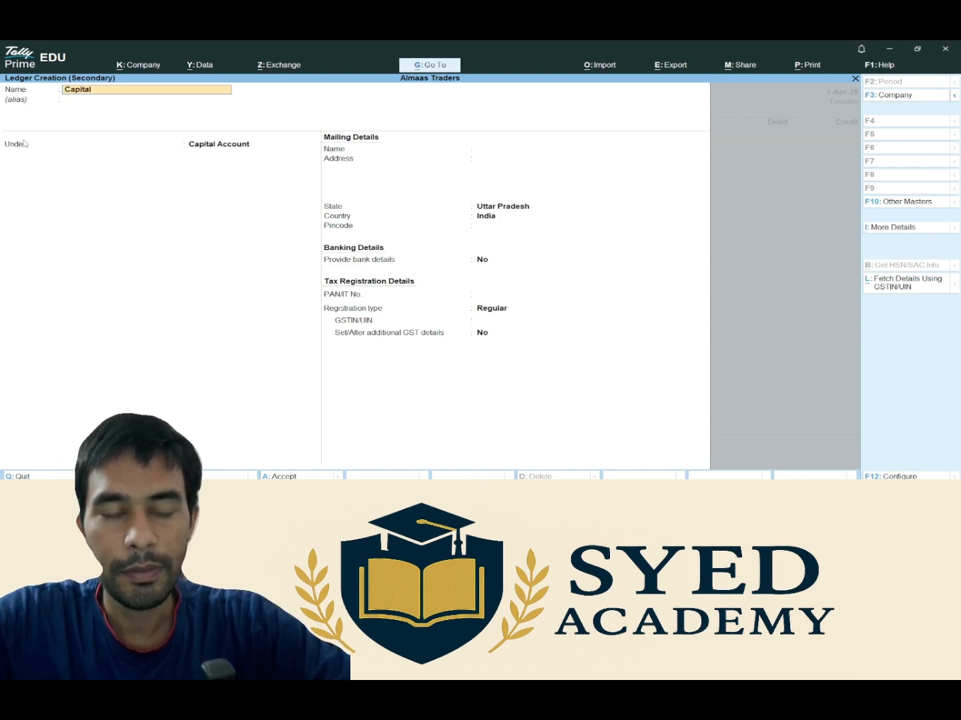
pyautogui.press('Return')
pyautogui.press('Return')
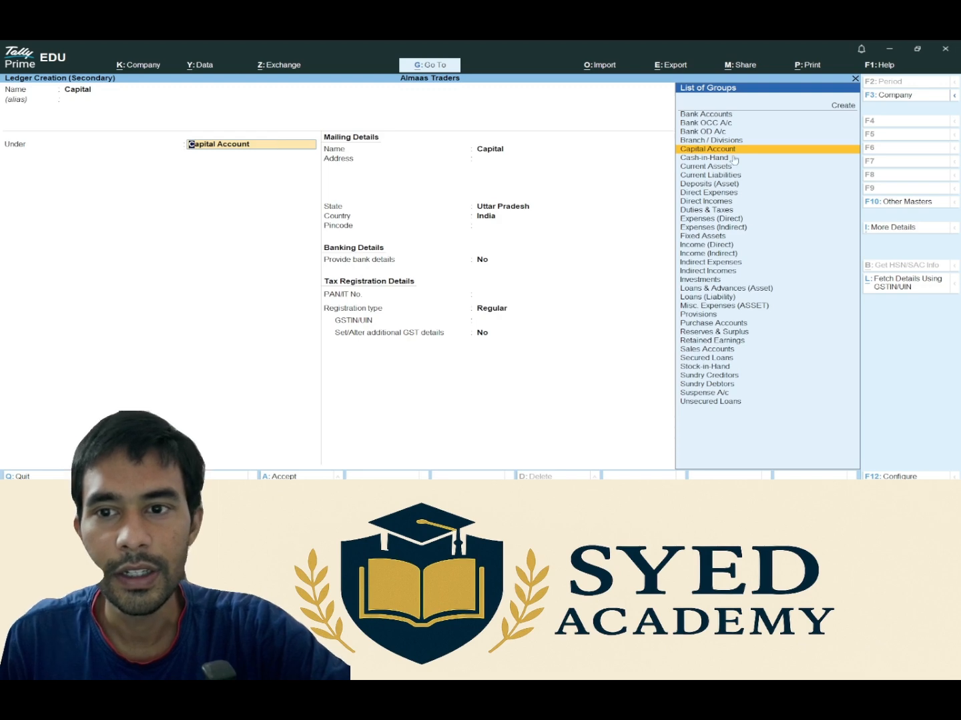
pyautogui.press('Return')
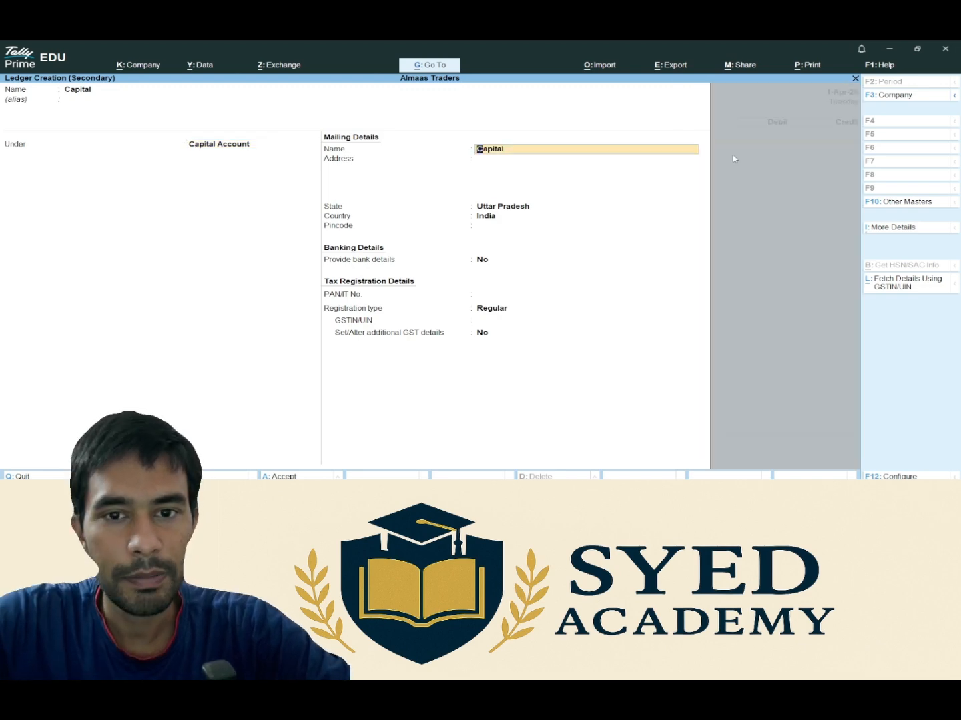
# - Keep the Capital ledger's default mailing and Regular registration details, leave its address, PAN and GSTIN blank, and save it
pyautogui.press('Return')
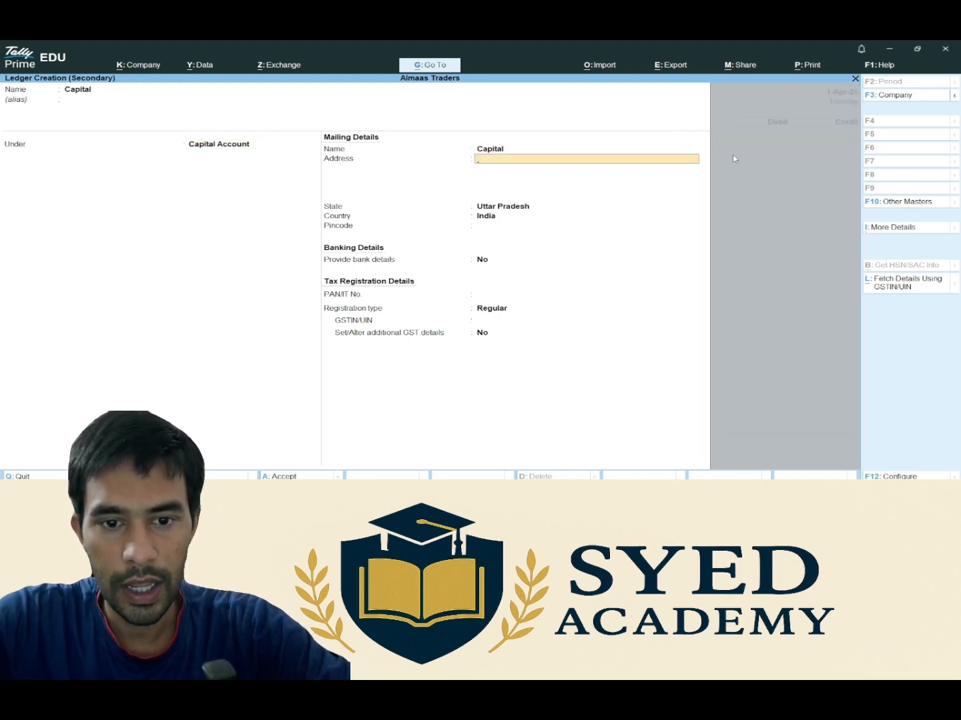
pyautogui.press('Return')
pyautogui.press('Return')
pyautogui.press('Return')
pyautogui.press('Return')
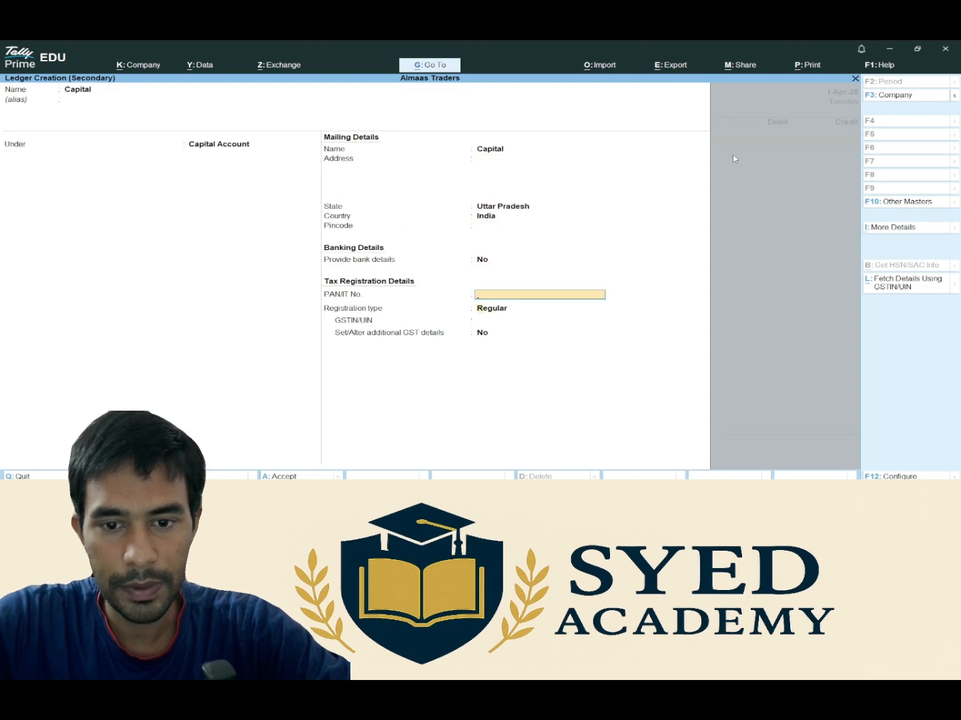
pyautogui.press('Return')
pyautogui.press('Return')
pyautogui.press('Return')
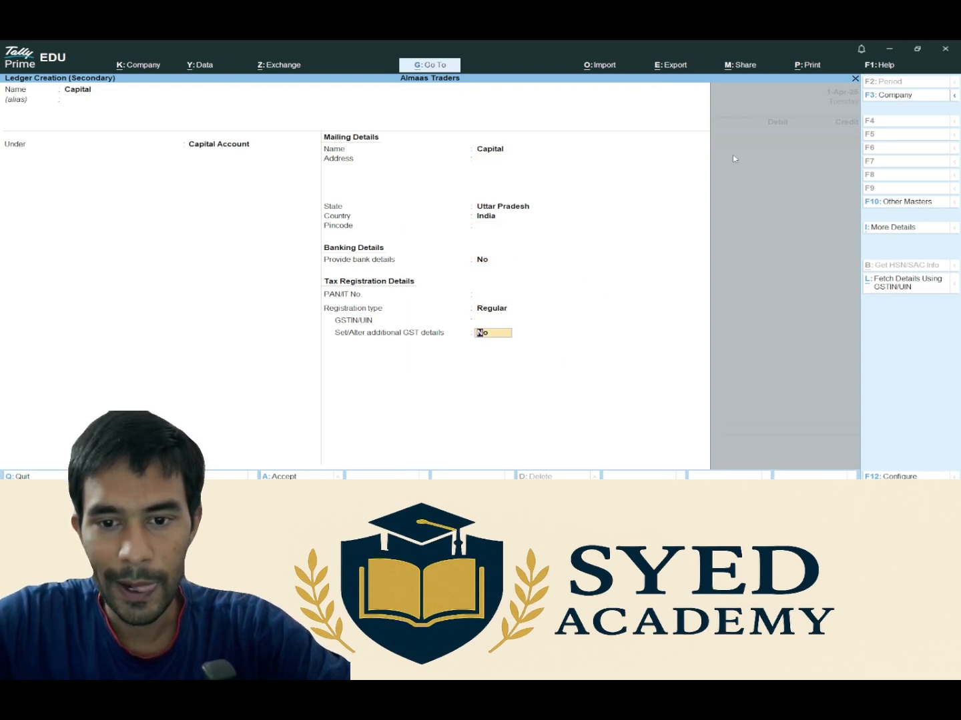
pyautogui.press('Return')
pyautogui.press('Return')
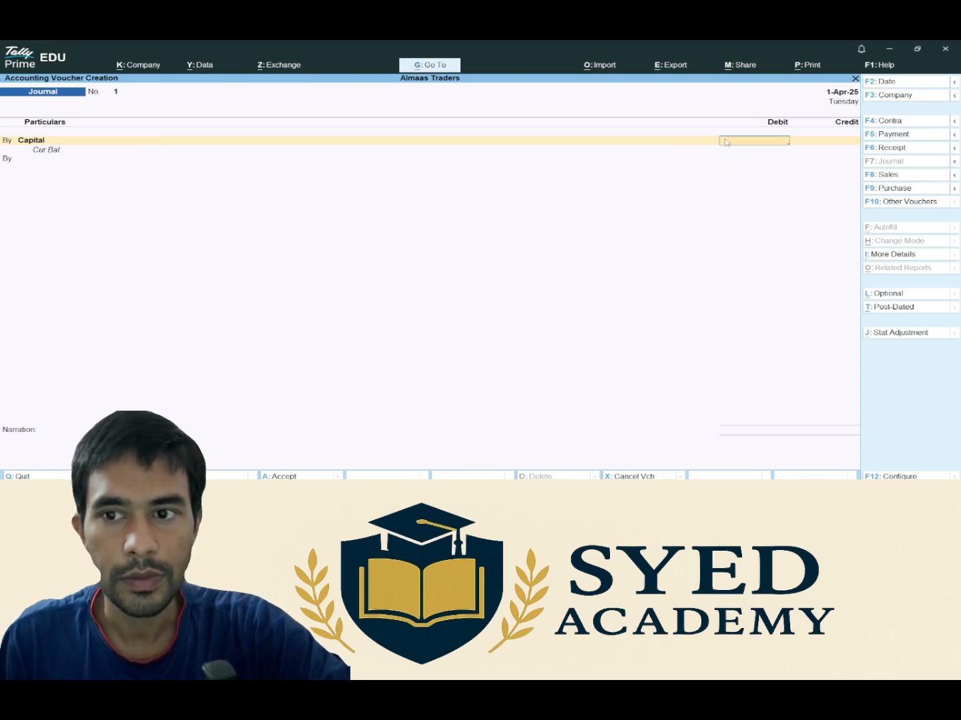
# - Start a new ledger named SBI Bank from the journal's first debit line, leaving its alias blank
pyautogui.click(35, 142)
pyautogui.click(20, 161)
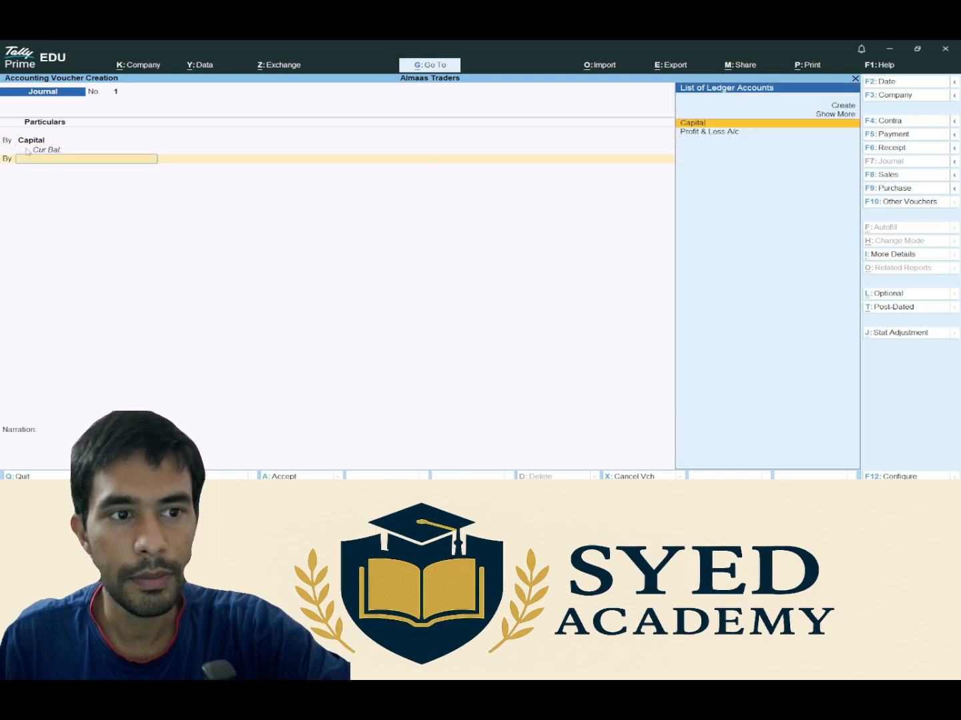
pyautogui.click(20, 141)
pyautogui.hotkey('alt', 'c')
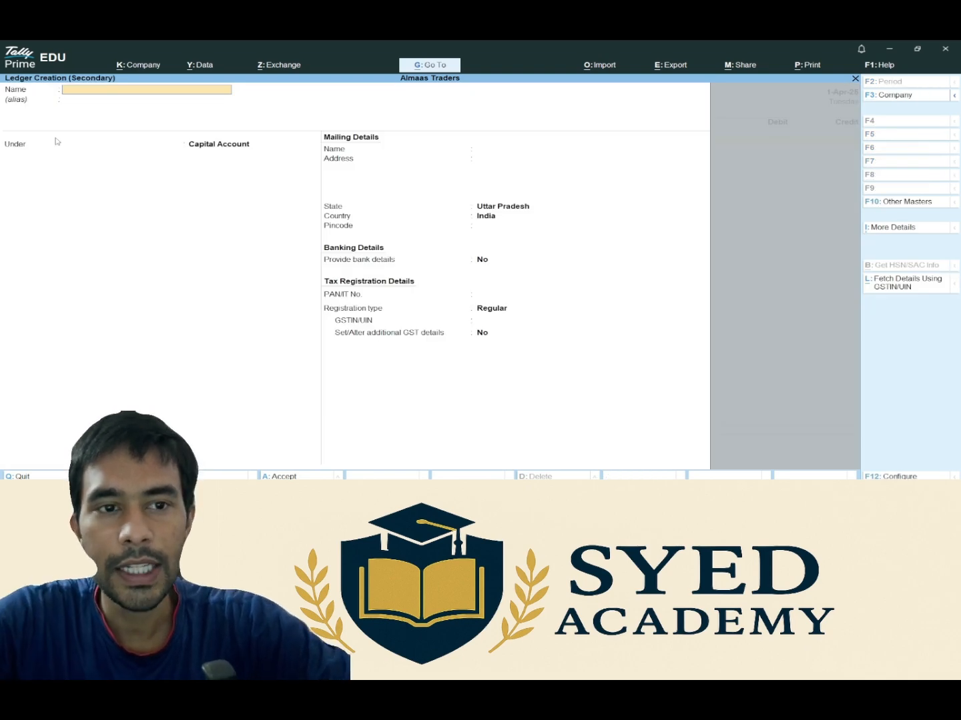
pyautogui.write('SBi')
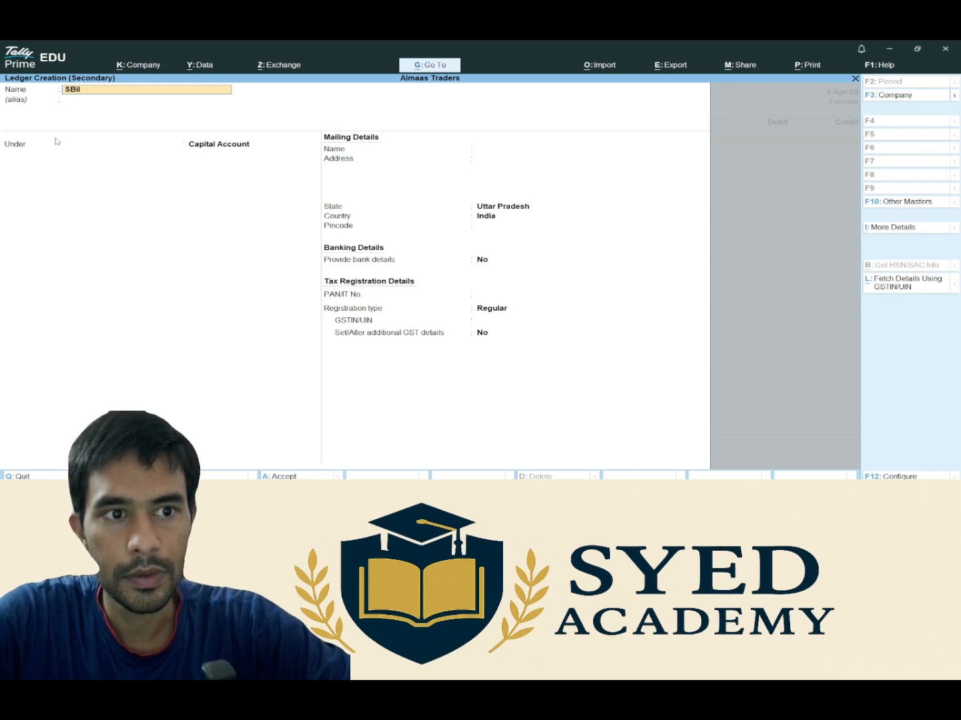
pyautogui.press('BackSpace')
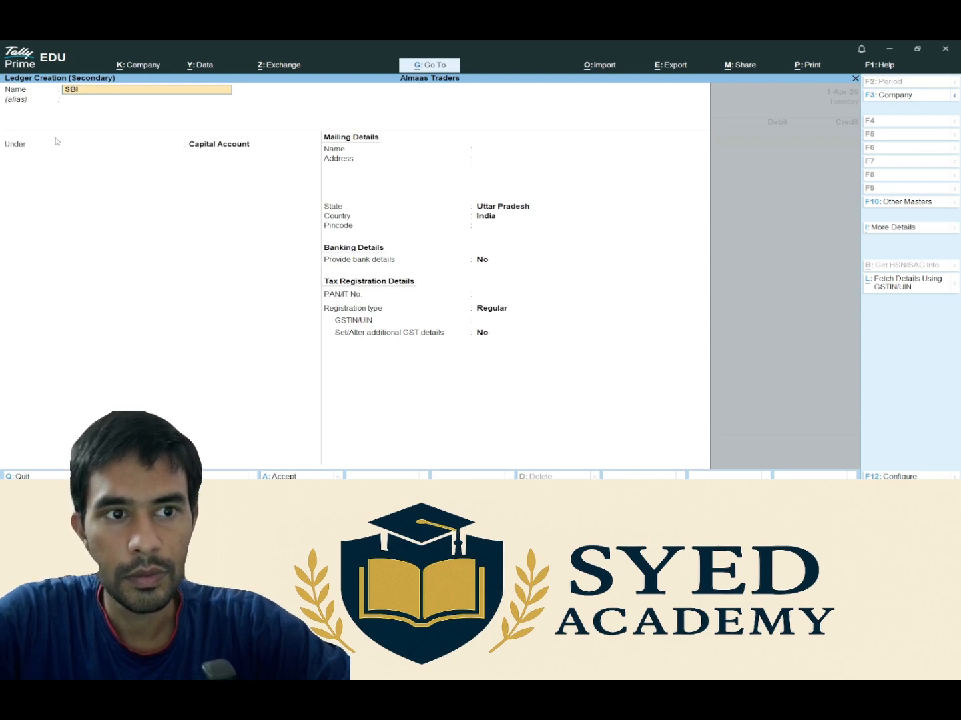
pyautogui.write('I Bank')
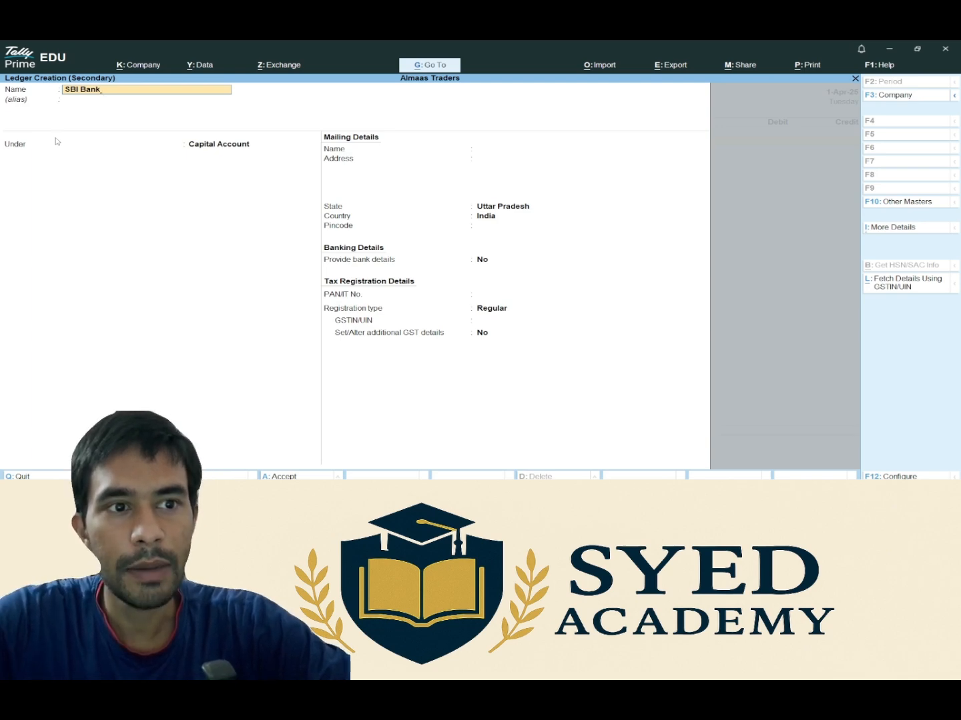
pyautogui.press('Return')
pyautogui.press('Return')
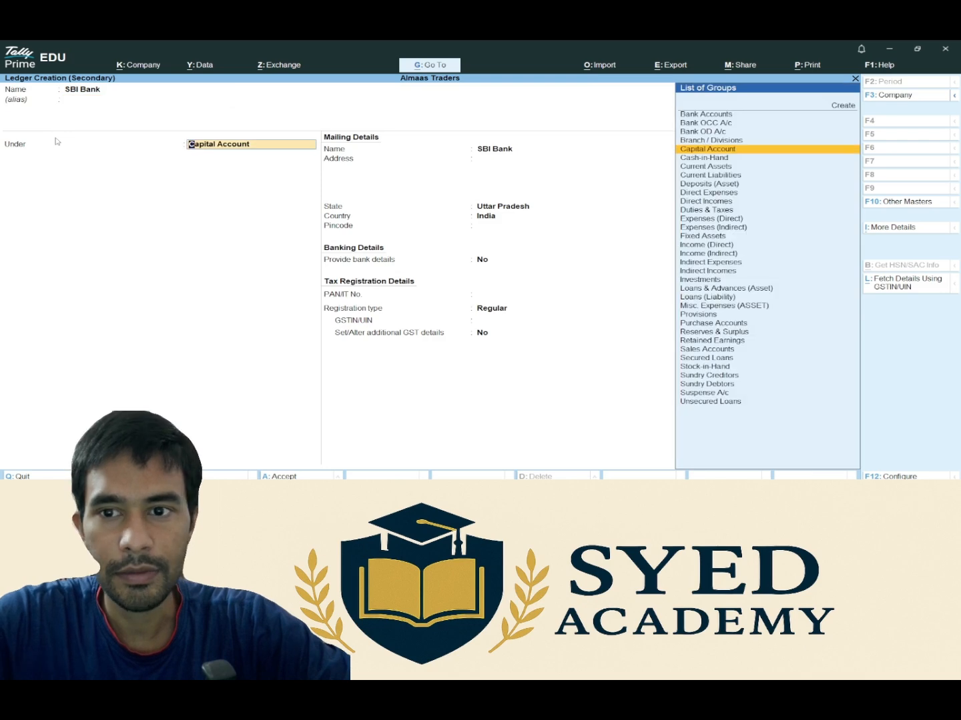
# - Place the SBI Bank ledger under the Bank Accounts group
pyautogui.press('Up')
pyautogui.press('Up')
pyautogui.press('Up')
pyautogui.press('Up')
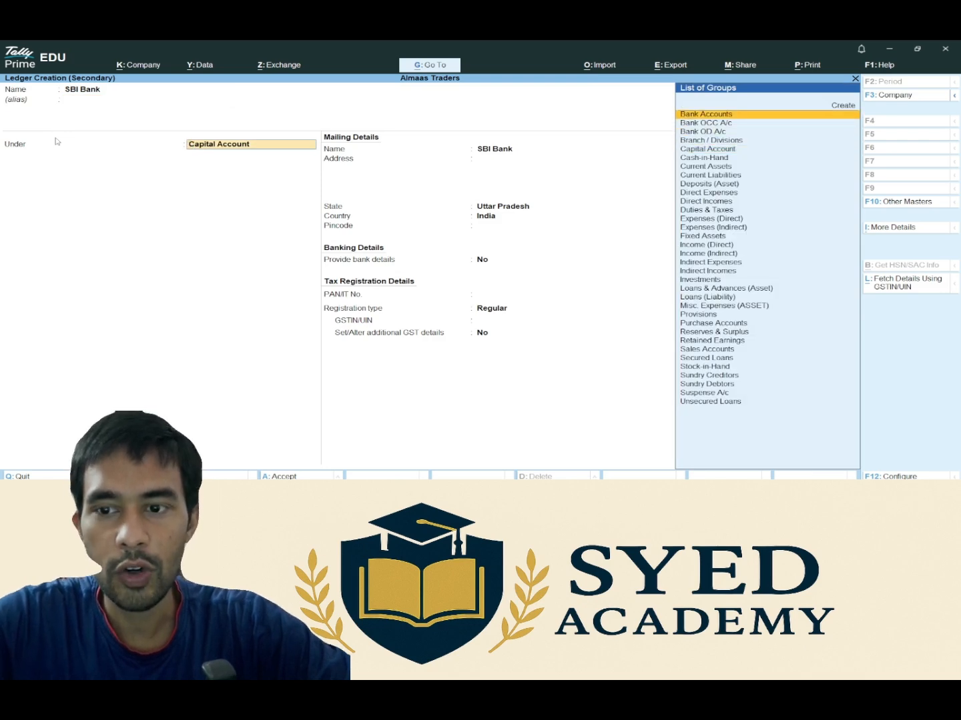
pyautogui.press('Return')
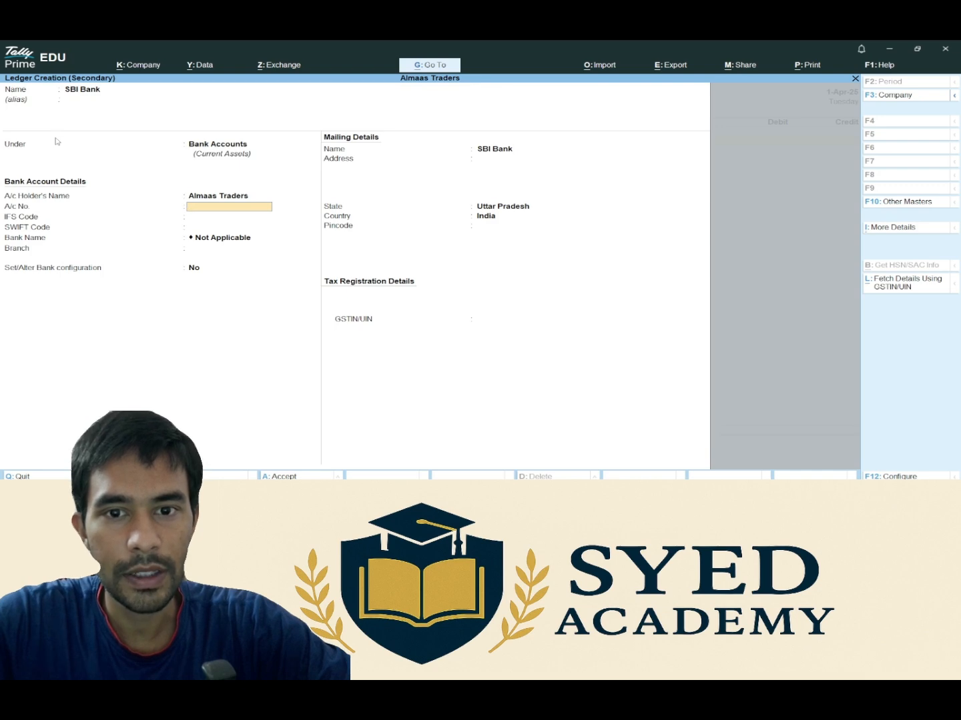
# - Keep the SBI Bank ledger's default bank and mailing details, leave its account number, IFS code and GSTIN blank, and save it
pyautogui.press('Return')
pyautogui.press('Return')
pyautogui.press('Return')
pyautogui.press('Return')
pyautogui.press('Return')
pyautogui.press('Return')
pyautogui.press('Return')
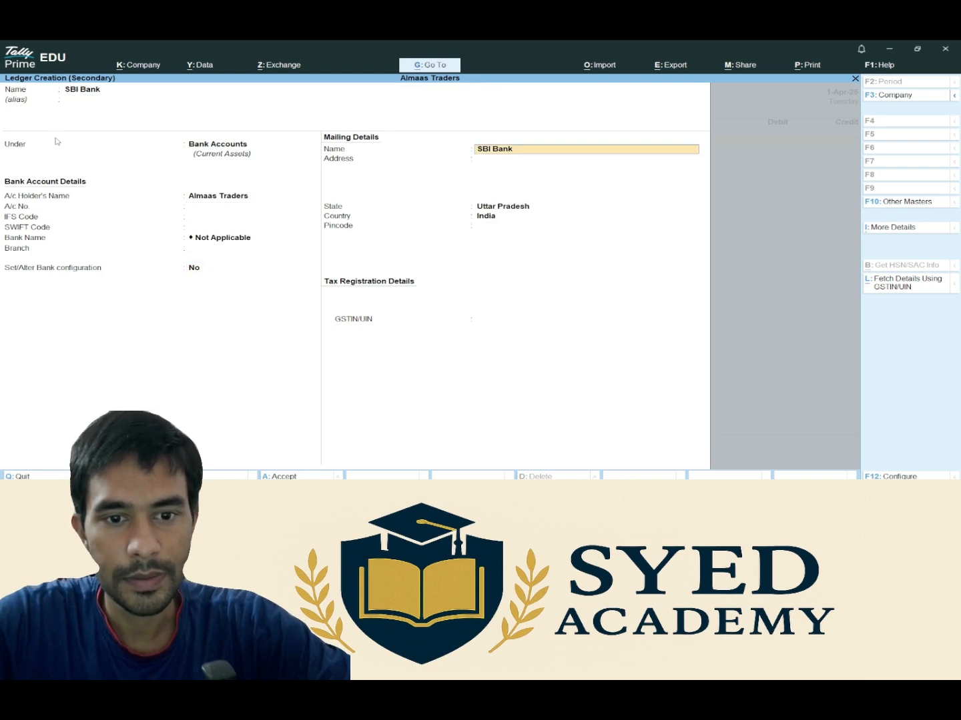
pyautogui.press('Return')
pyautogui.press('Return')
pyautogui.press('Return')
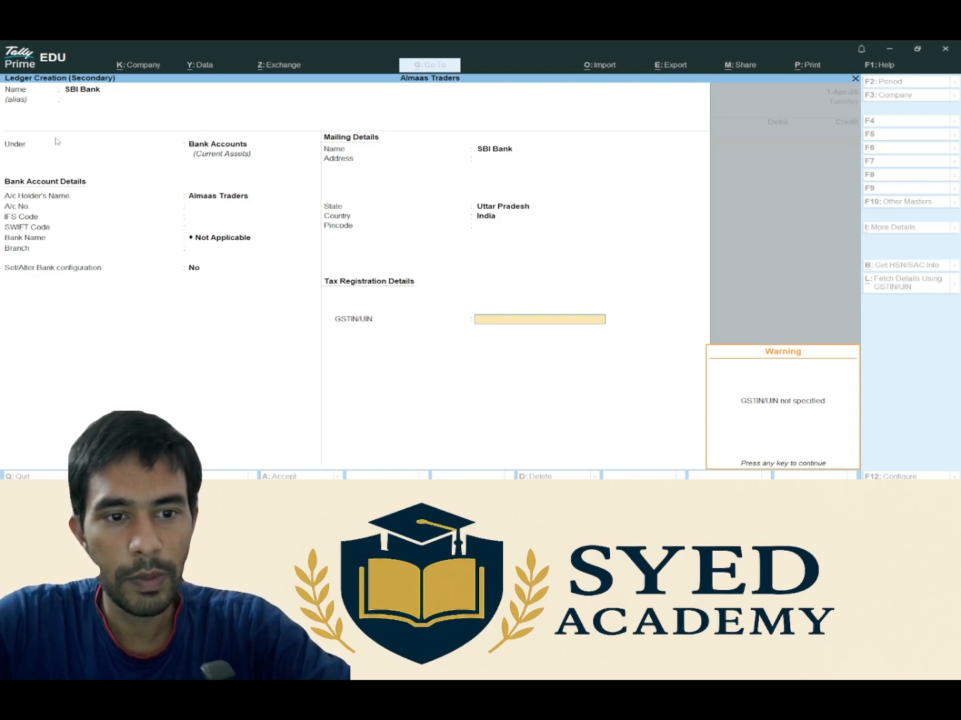
pyautogui.press('Return')
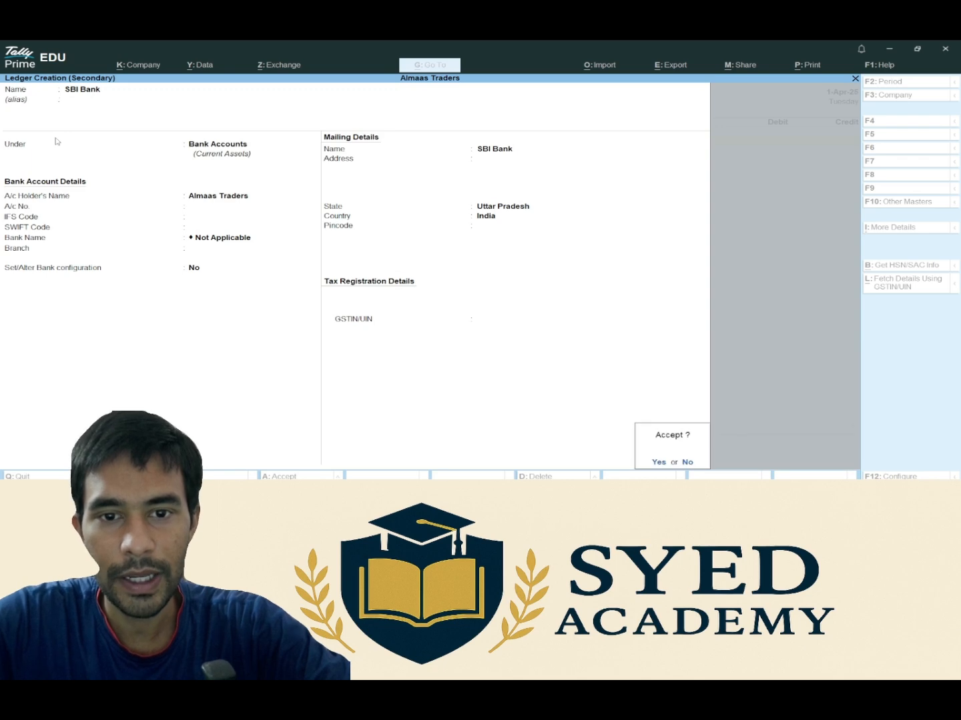
pyautogui.press('Return')
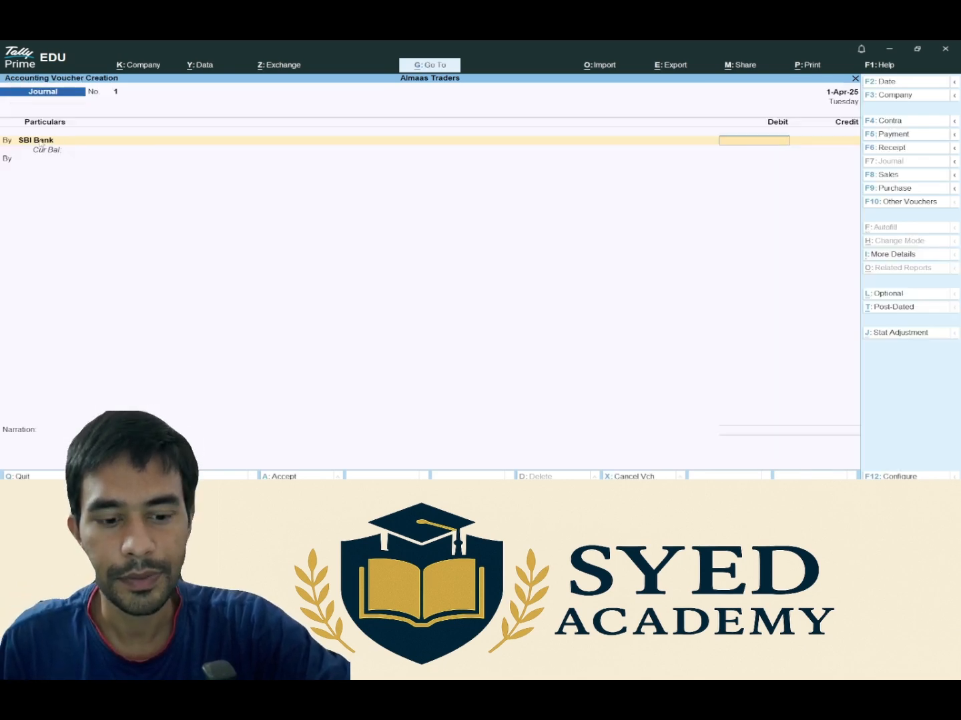
# - Select SBI Bank on the journal's first By line and debit it with 50000
pyautogui.click(40, 141)
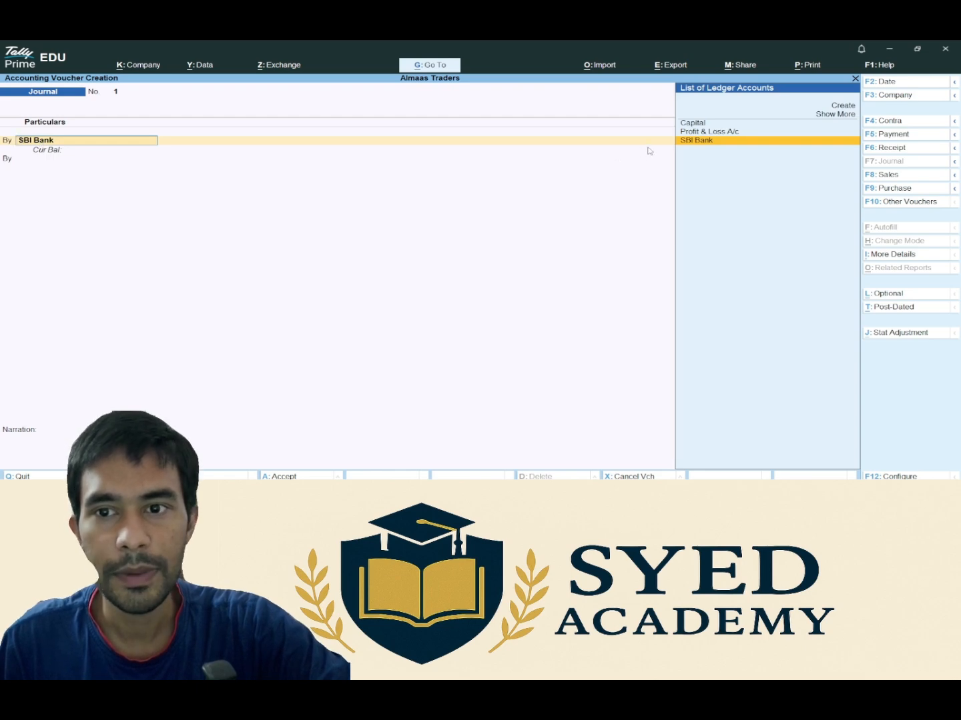
pyautogui.click(686, 141)
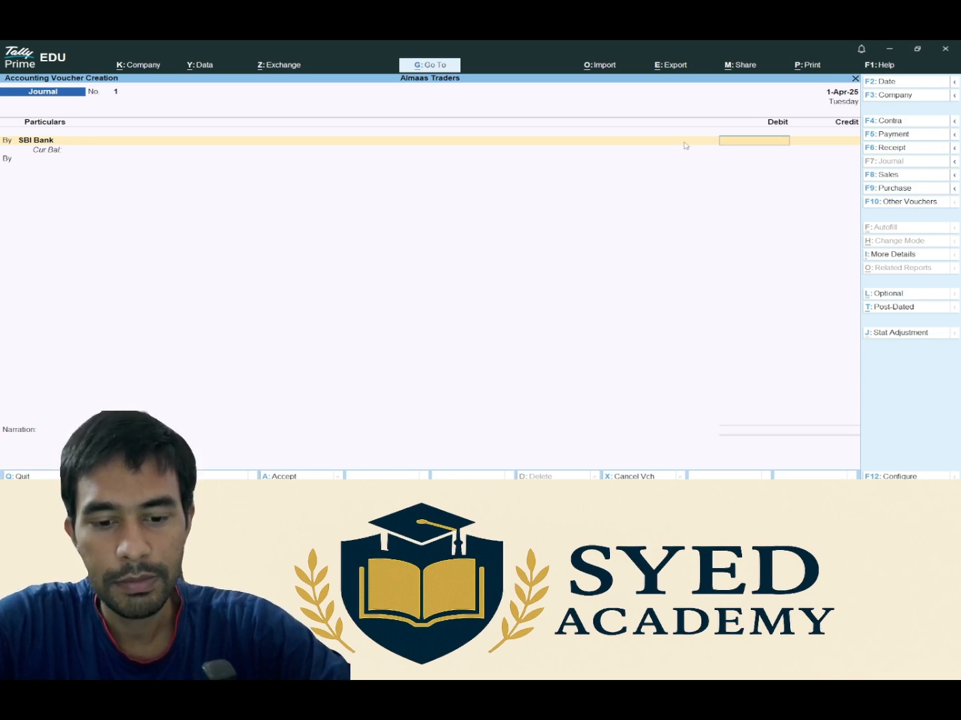
pyautogui.write('50000')
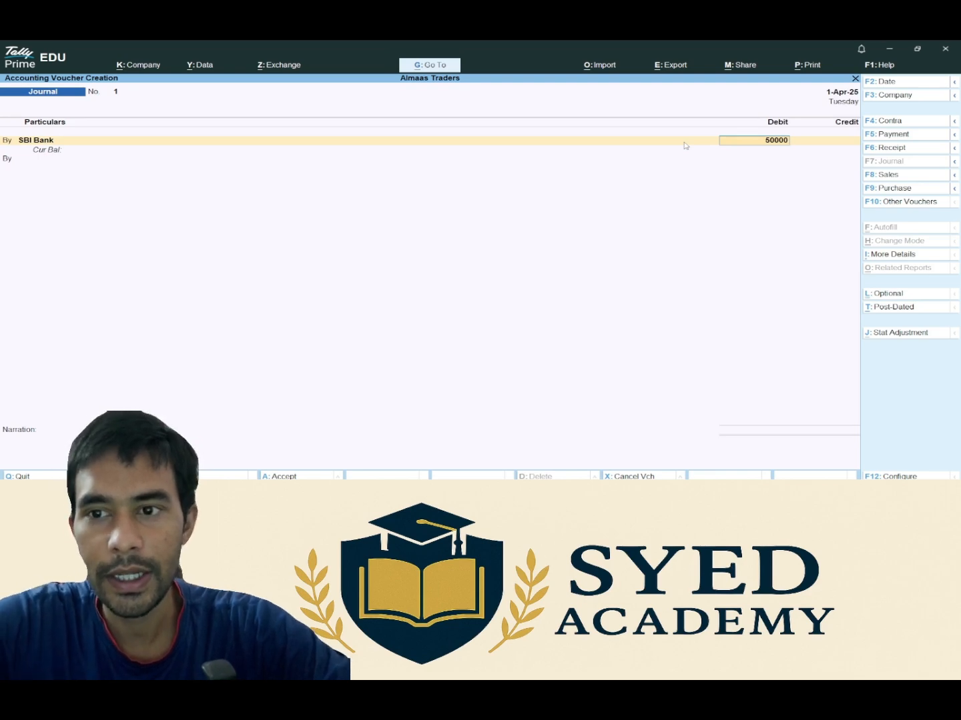
pyautogui.press('Return')
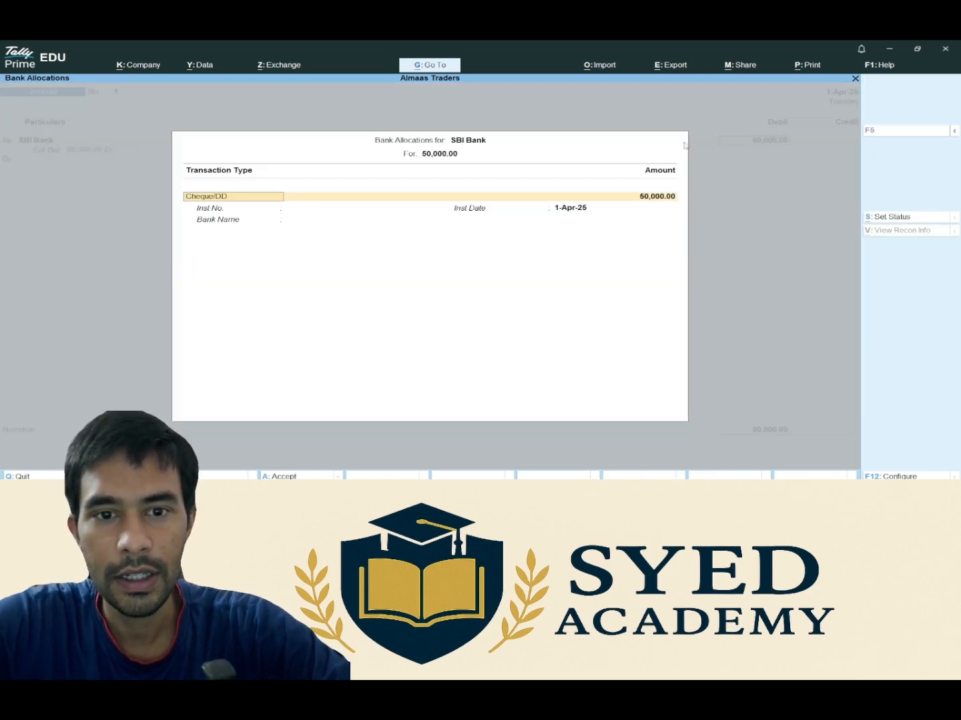
# - Accept the SBI Bank allocation as Cheque/DD for 50,000.00 dated 1-Apr-25, leaving the instrument number and bank name blank
pyautogui.press('Return')
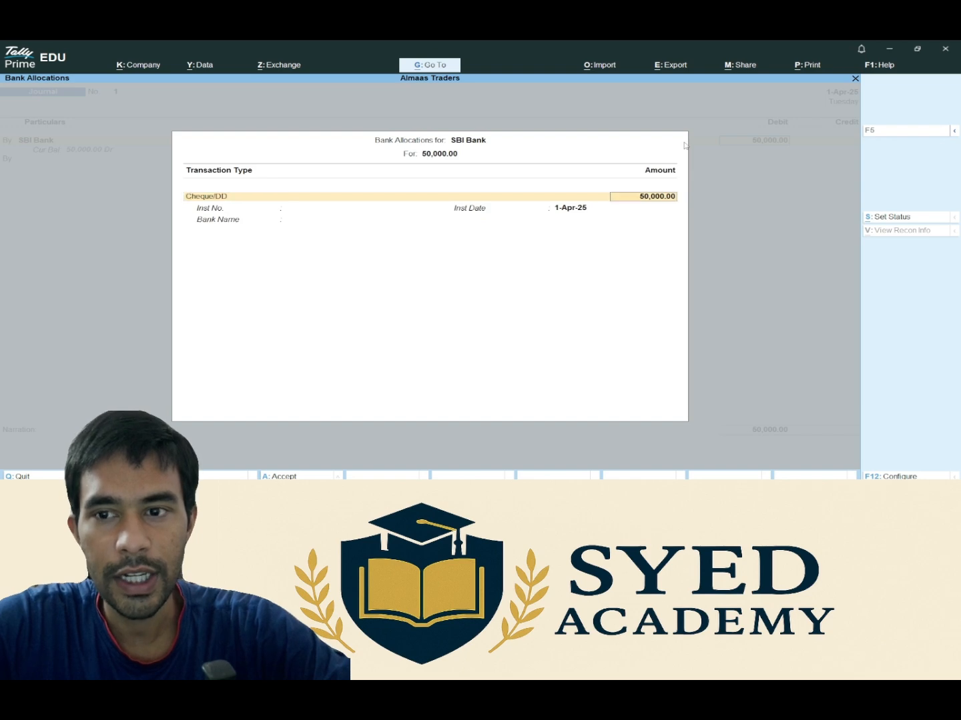
pyautogui.press('Return')
pyautogui.press('Return')
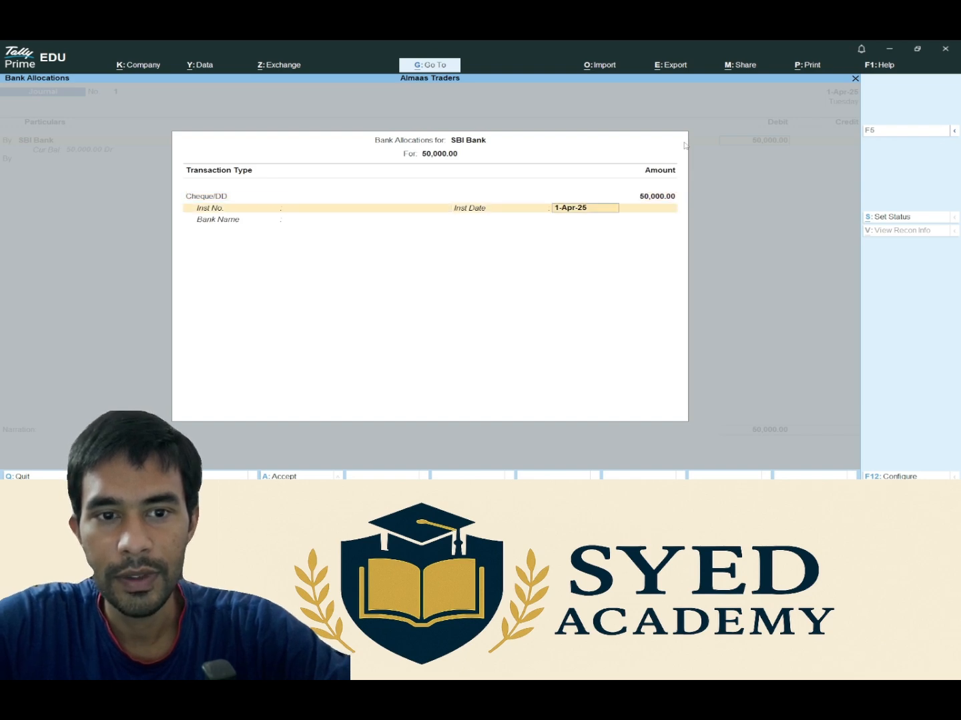
pyautogui.press('Return')
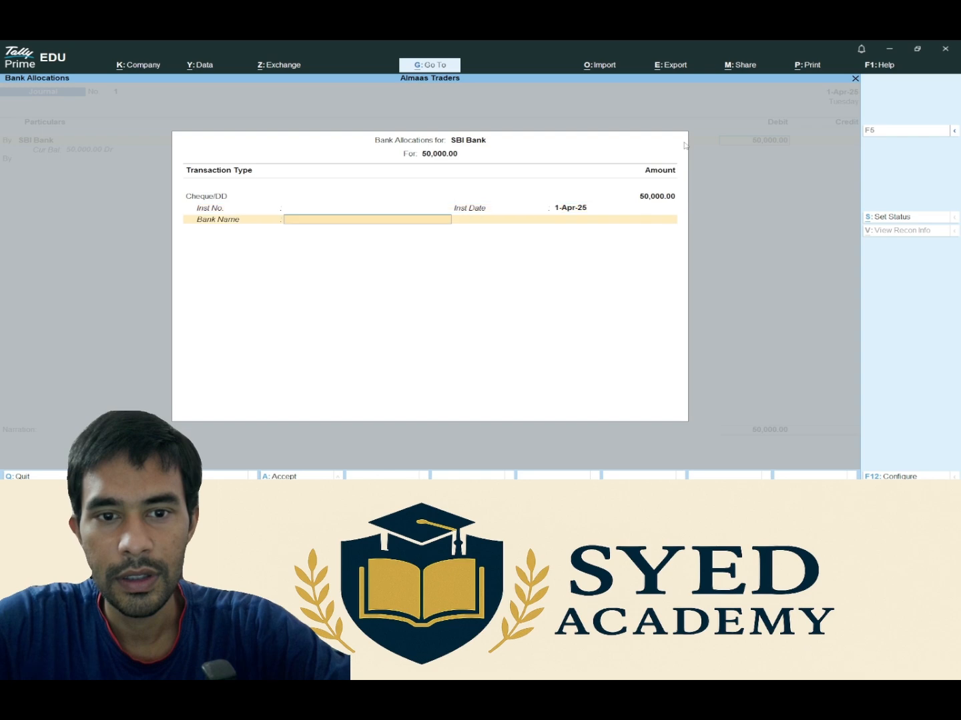
pyautogui.press('Return')
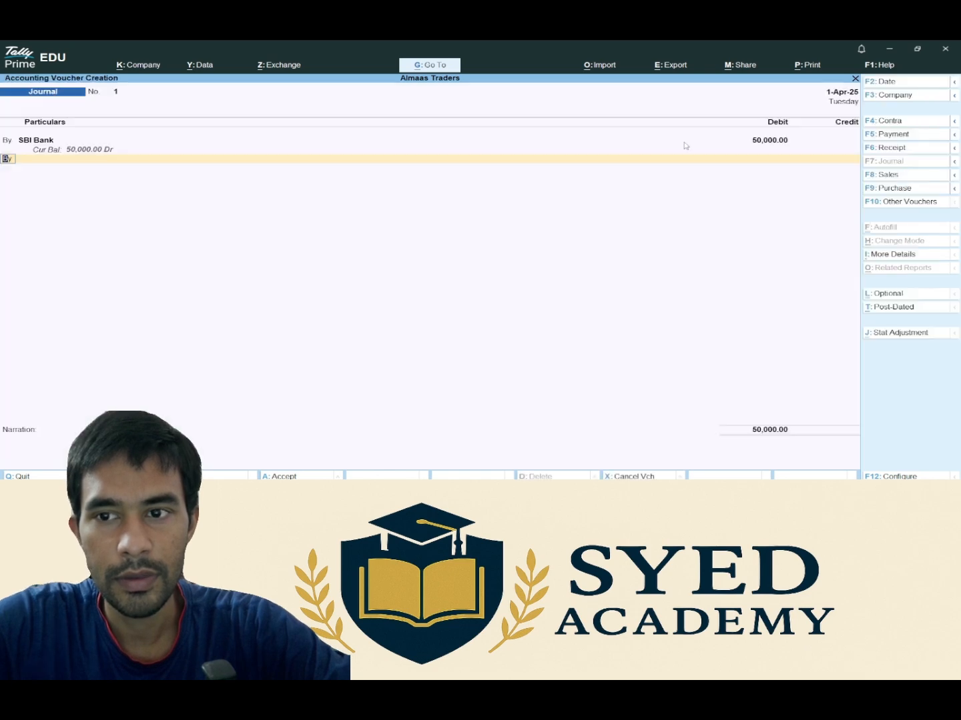
# - Make the second journal line a To entry crediting the Capital ledger with 50,000.00
pyautogui.write('to')
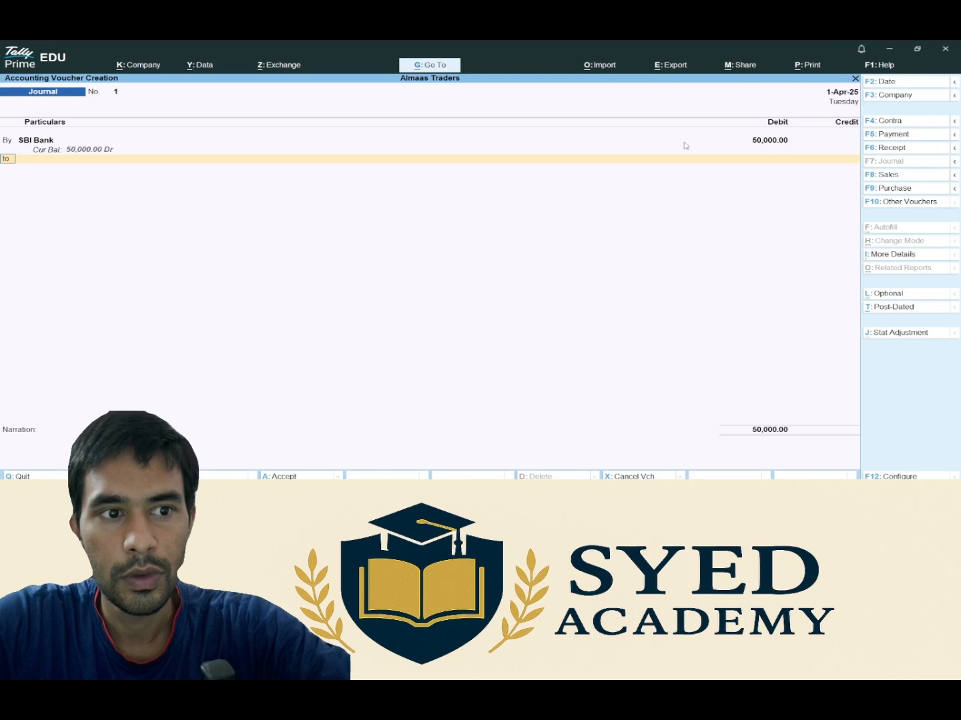
pyautogui.press('Return')
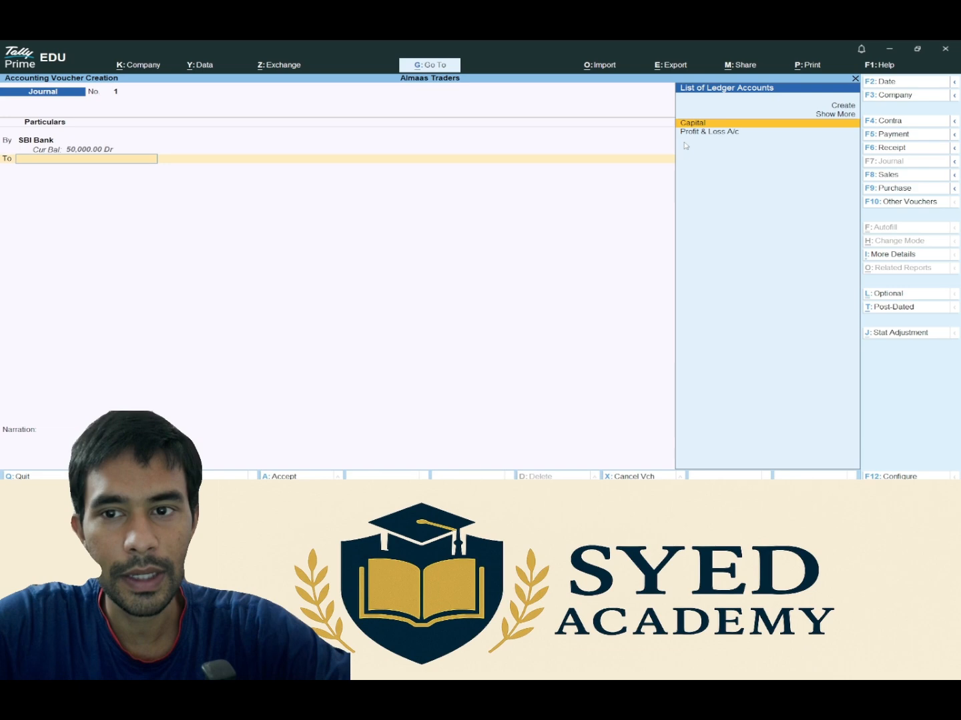
pyautogui.press('Return')
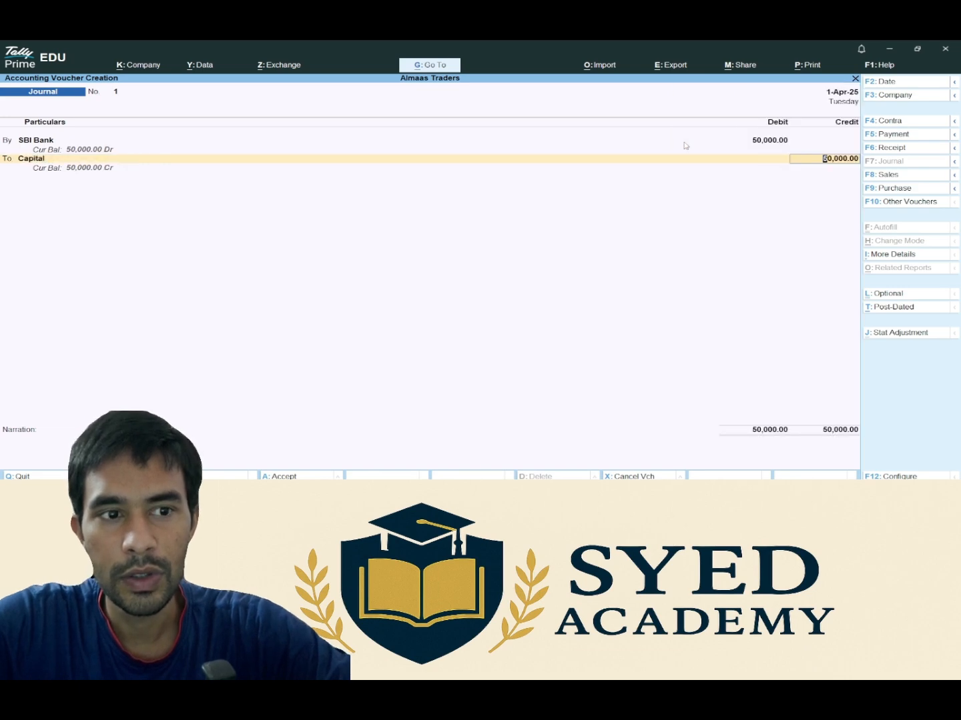
pyautogui.press('Return')
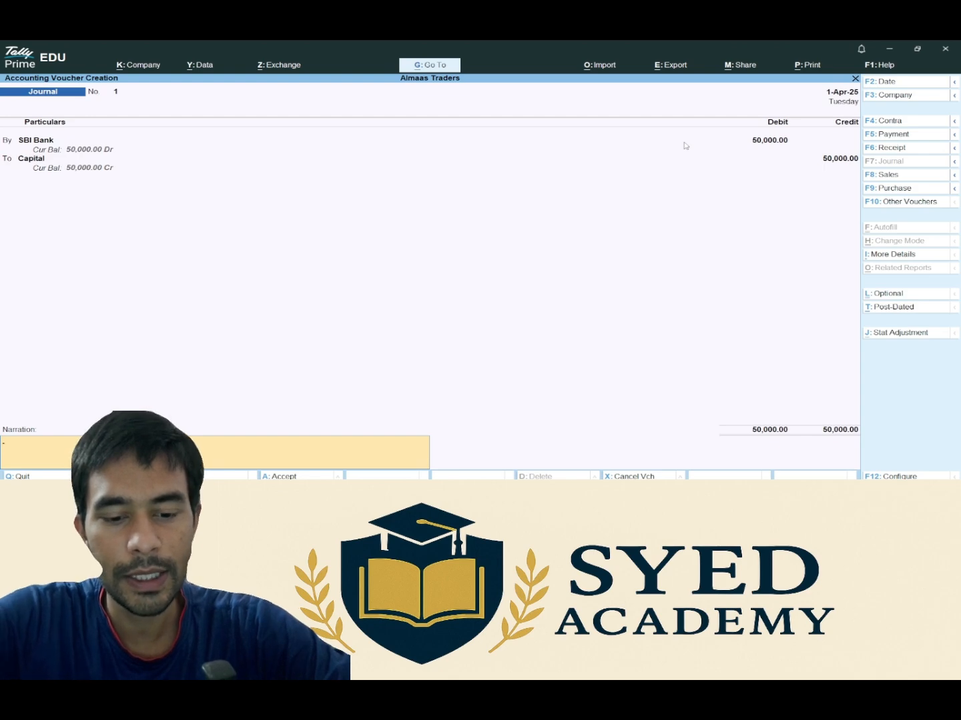
# - Enter the narration "being capital introrduced" and save the journal voucher
pyautogui.write('being ')
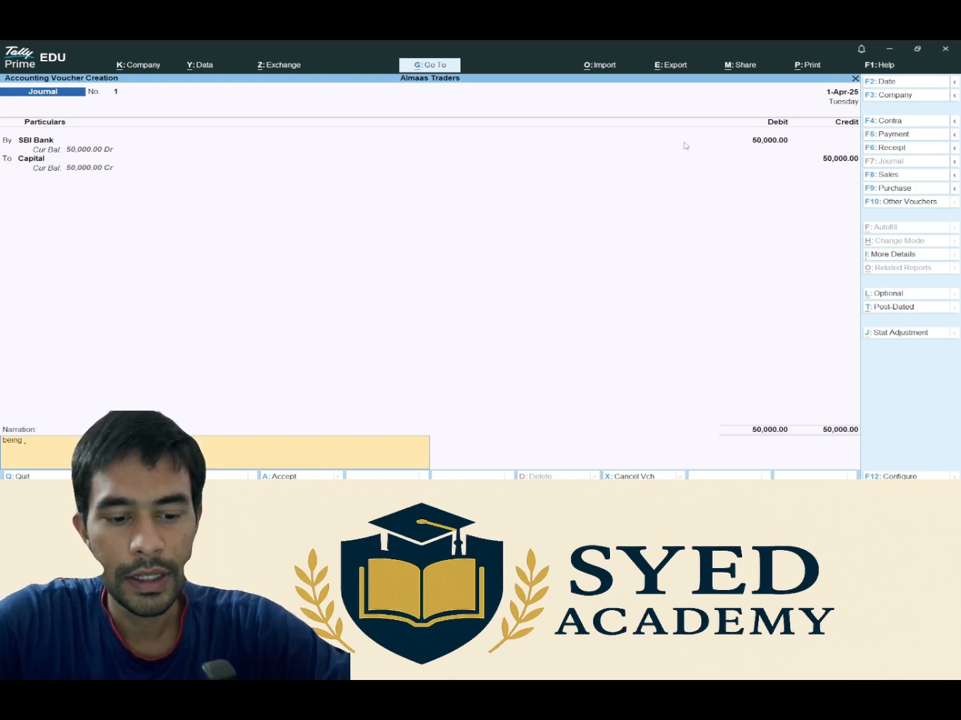
pyautogui.write('capita')
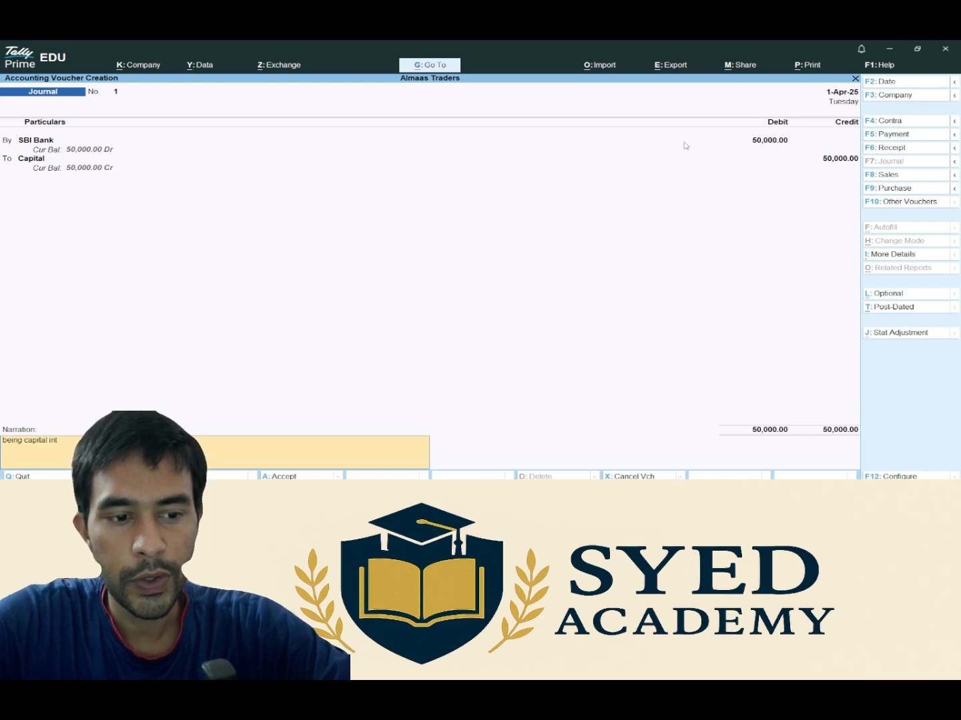
pyautogui.write('l int')
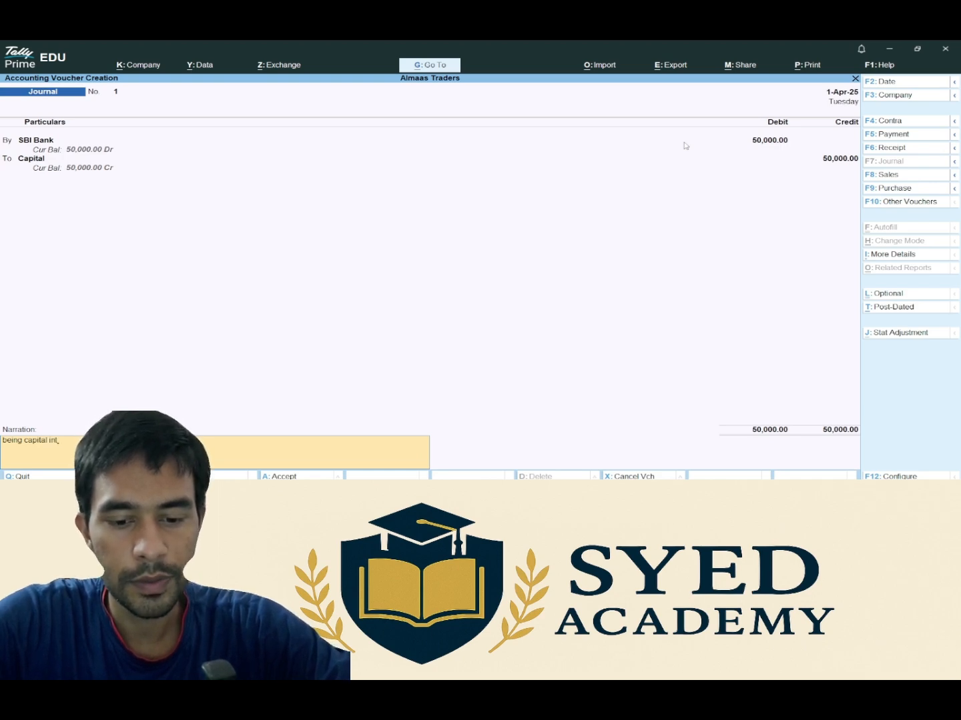
pyautogui.write('roduced')
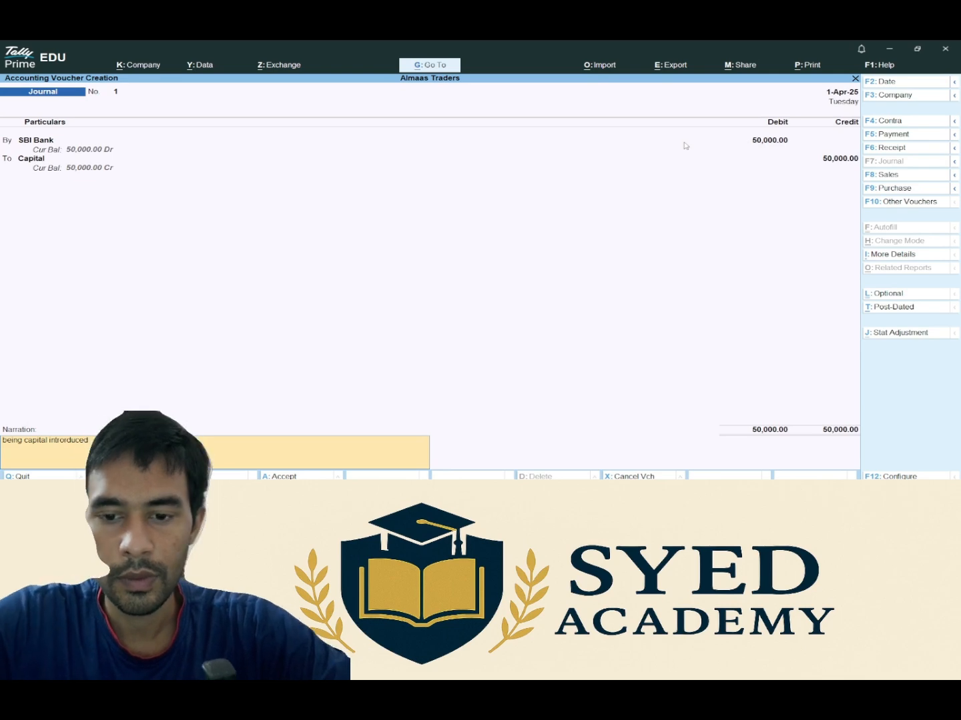
pyautogui.press('Return')
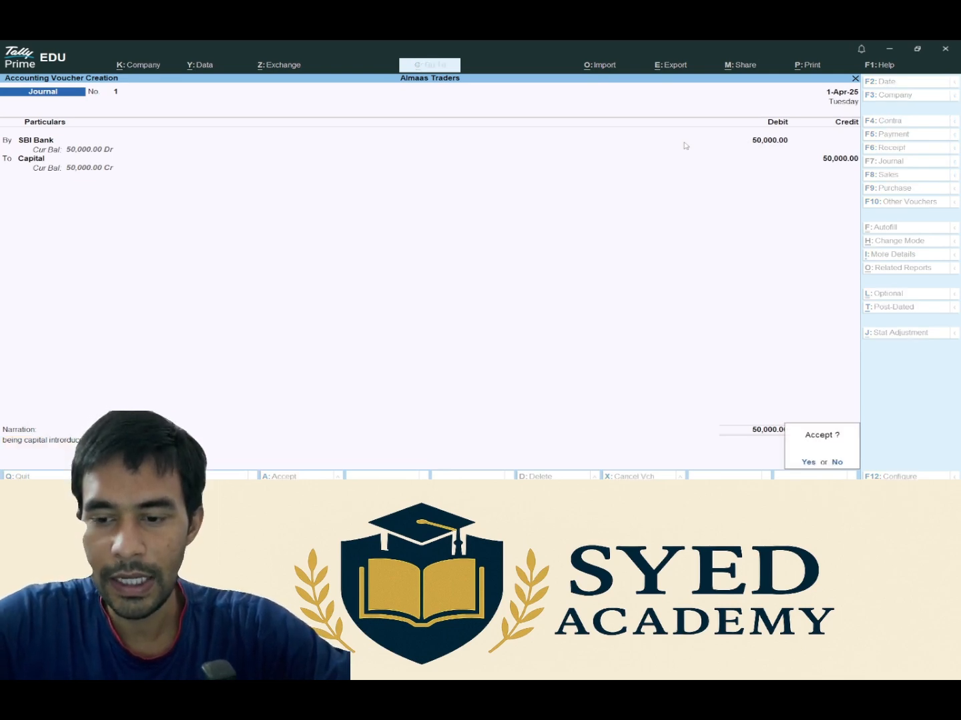
pyautogui.press('Return')
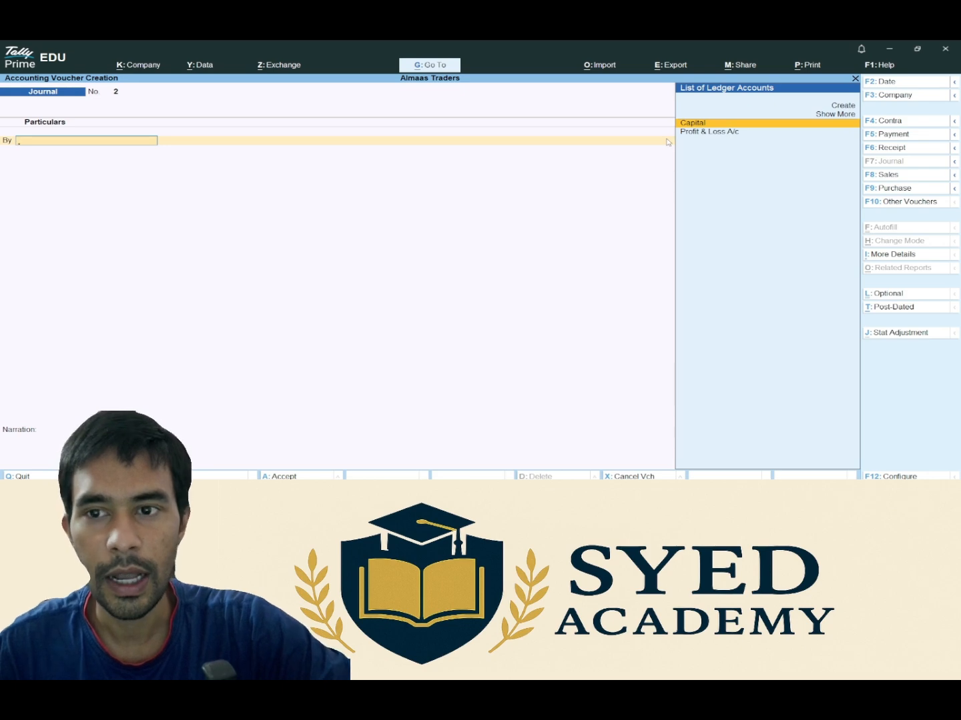
# - Leave voucher entry and open the Balance Sheet in its detailed view
pyautogui.press('Escape')
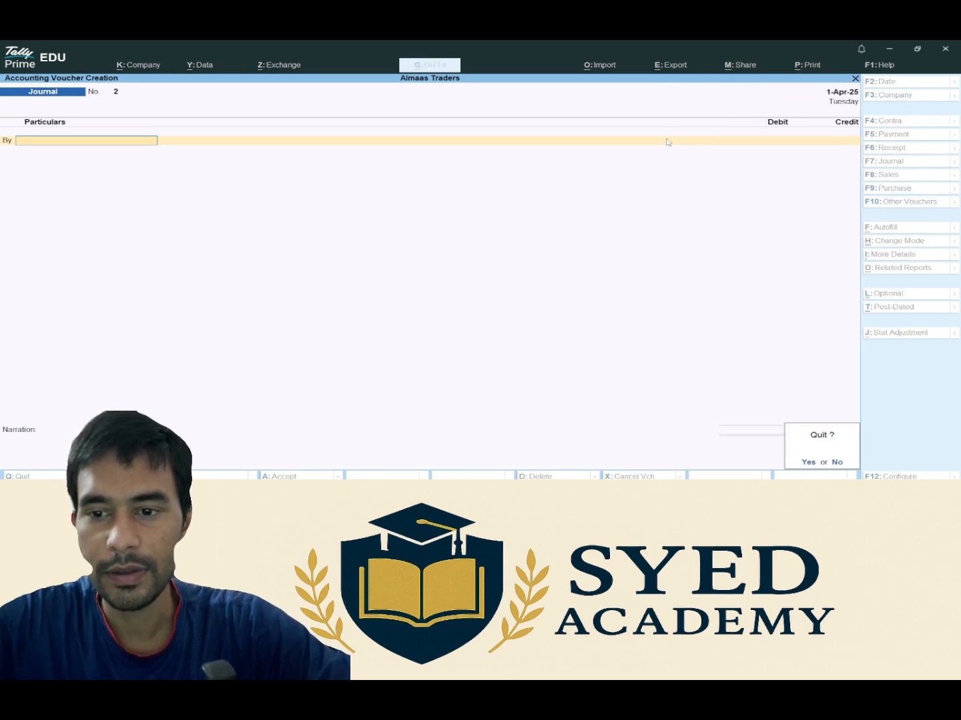
pyautogui.press('Return')
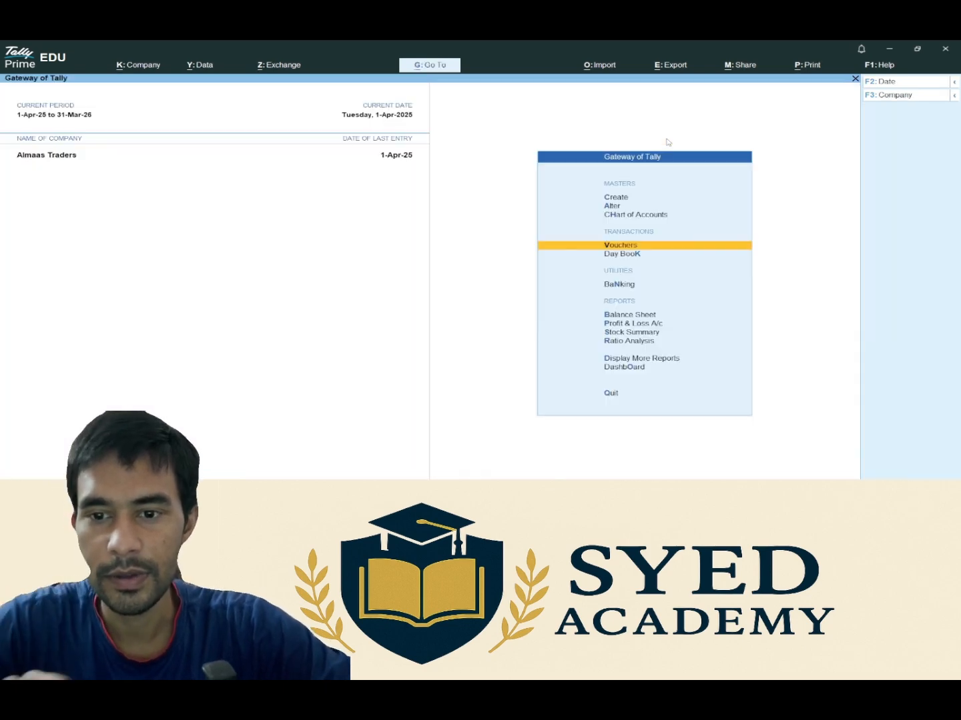
pyautogui.click(619, 317)
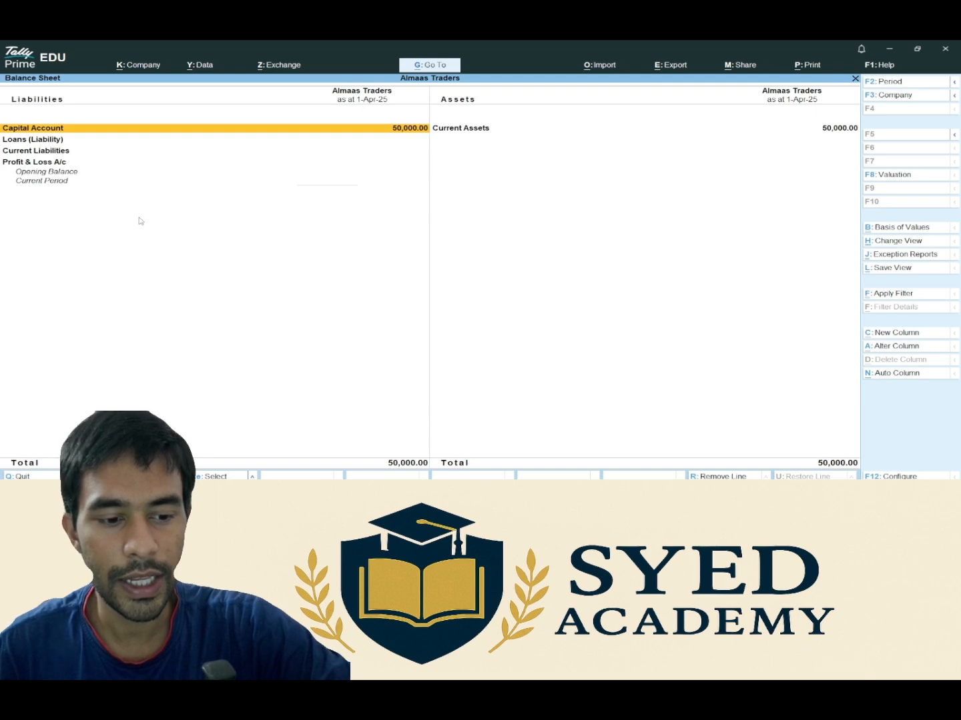
pyautogui.hotkey('alt', 'F5')
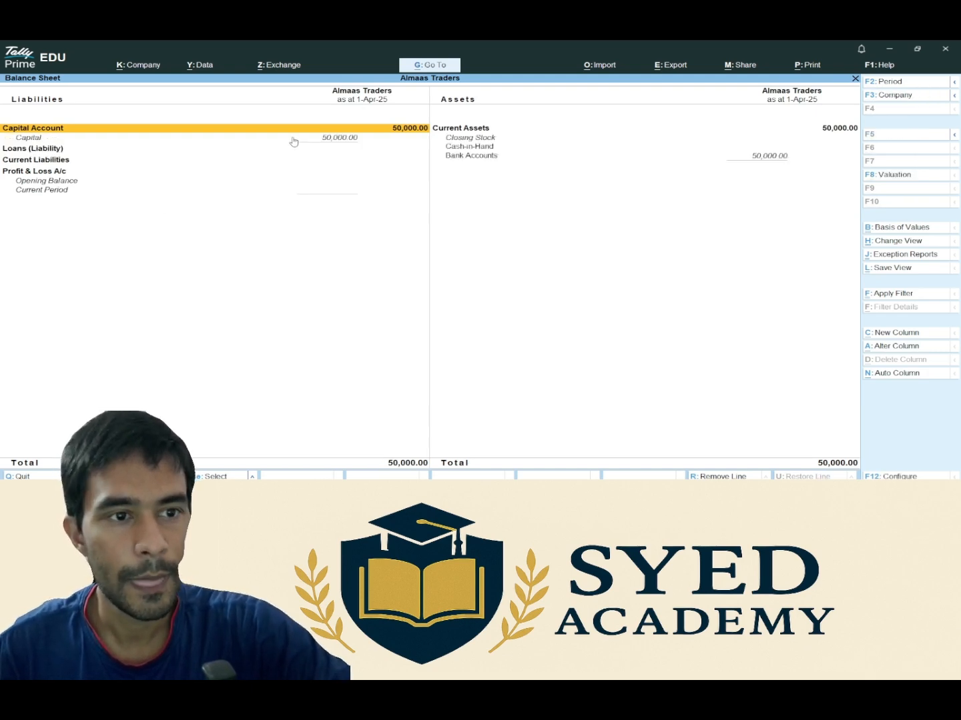
# - Drill down from Capital in the Balance Sheet to its ledger vouchers and examine its monthly summary
pyautogui.click(345, 140)
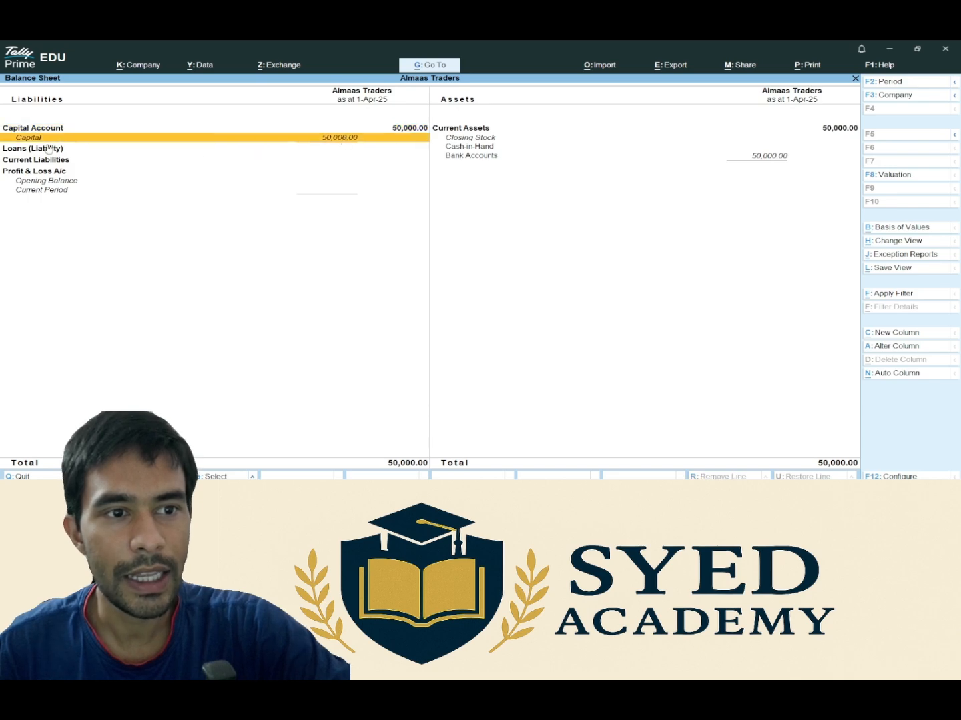
pyautogui.click(348, 139)
pyautogui.press('Return')
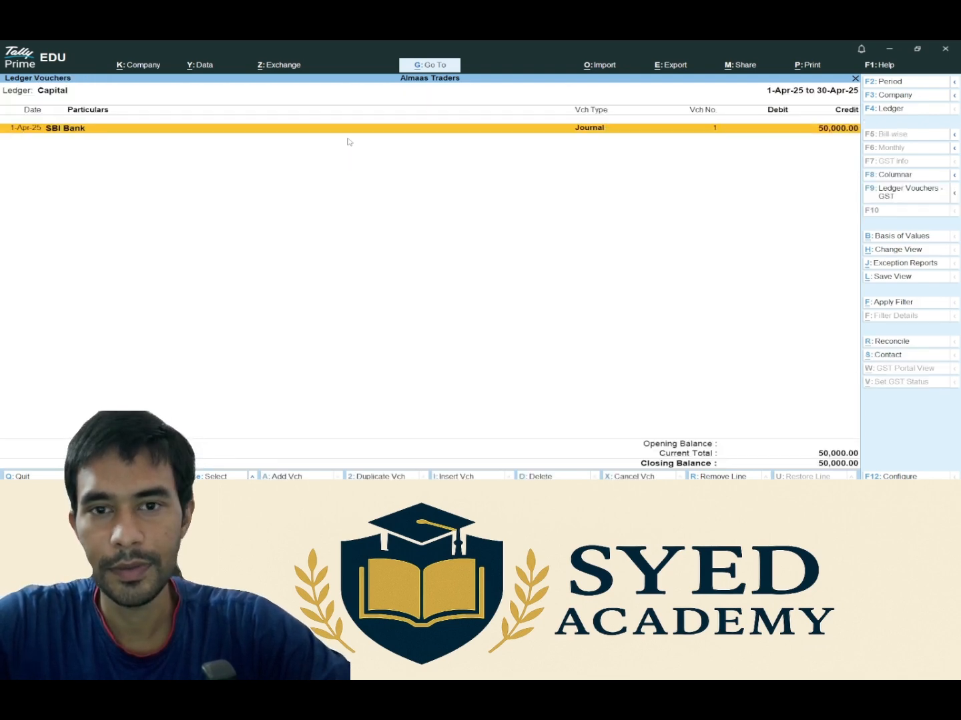
pyautogui.press('F6')
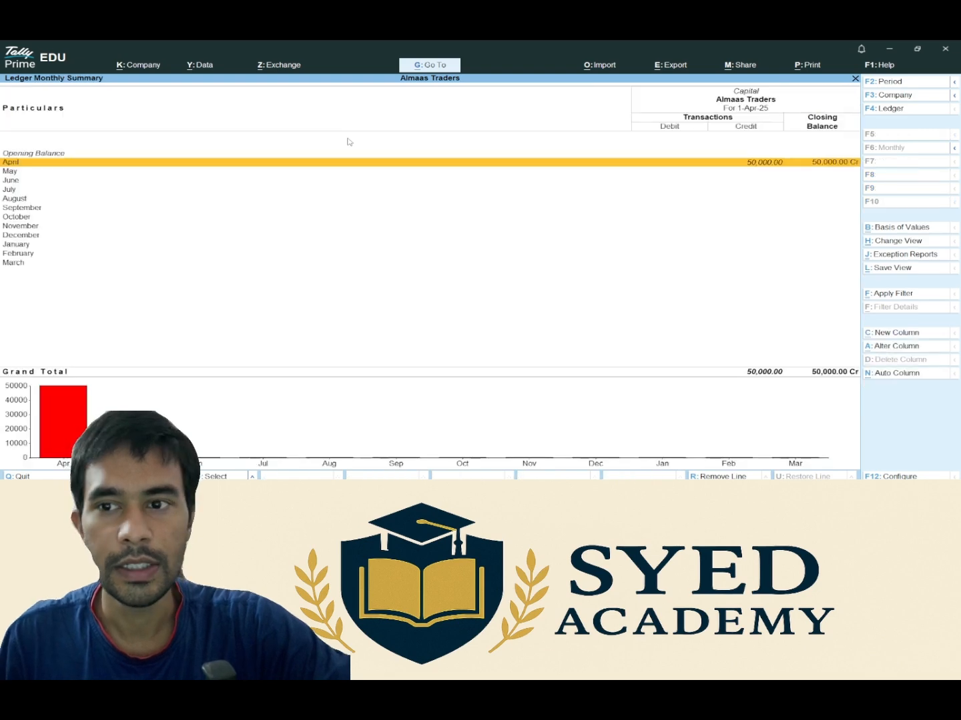
pyautogui.press('Escape')
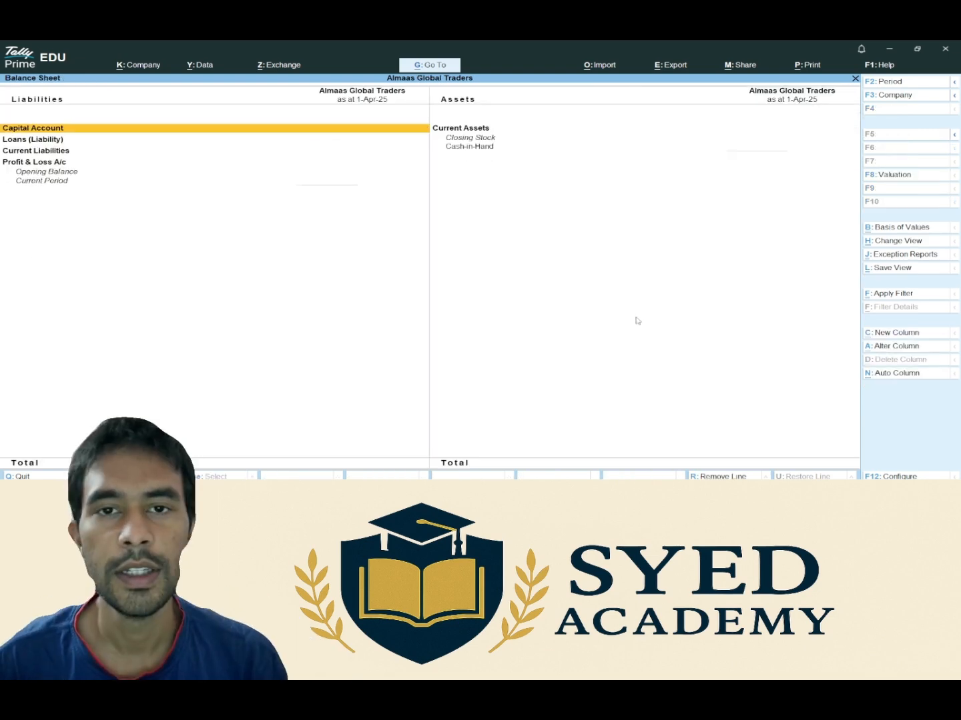